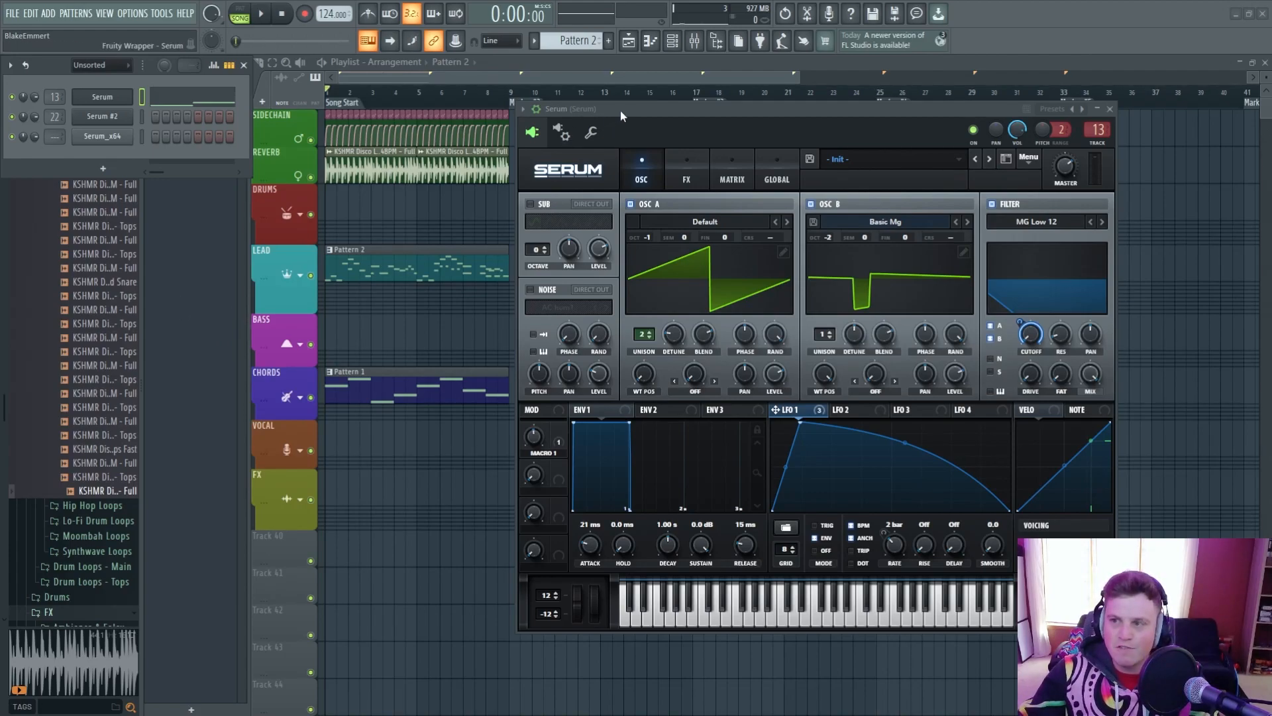
Play the arrangement to hear the finished synth patch, and stop playback
key("space")
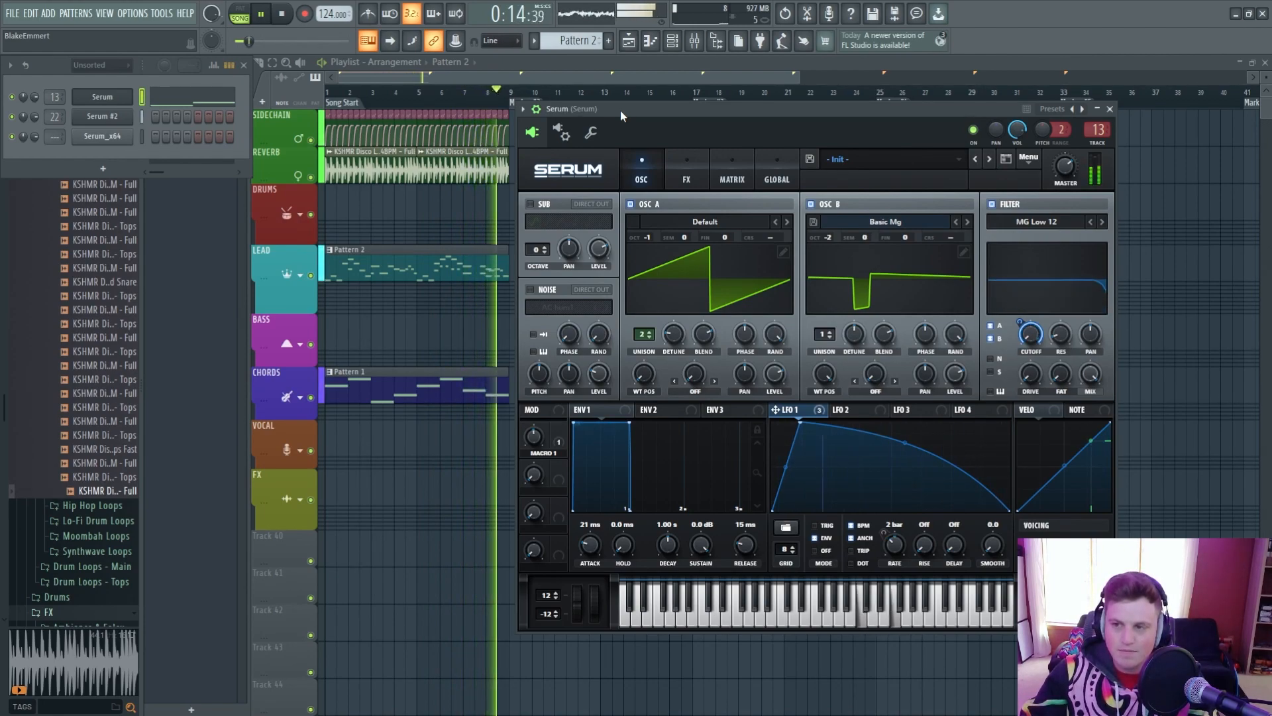
key("space")
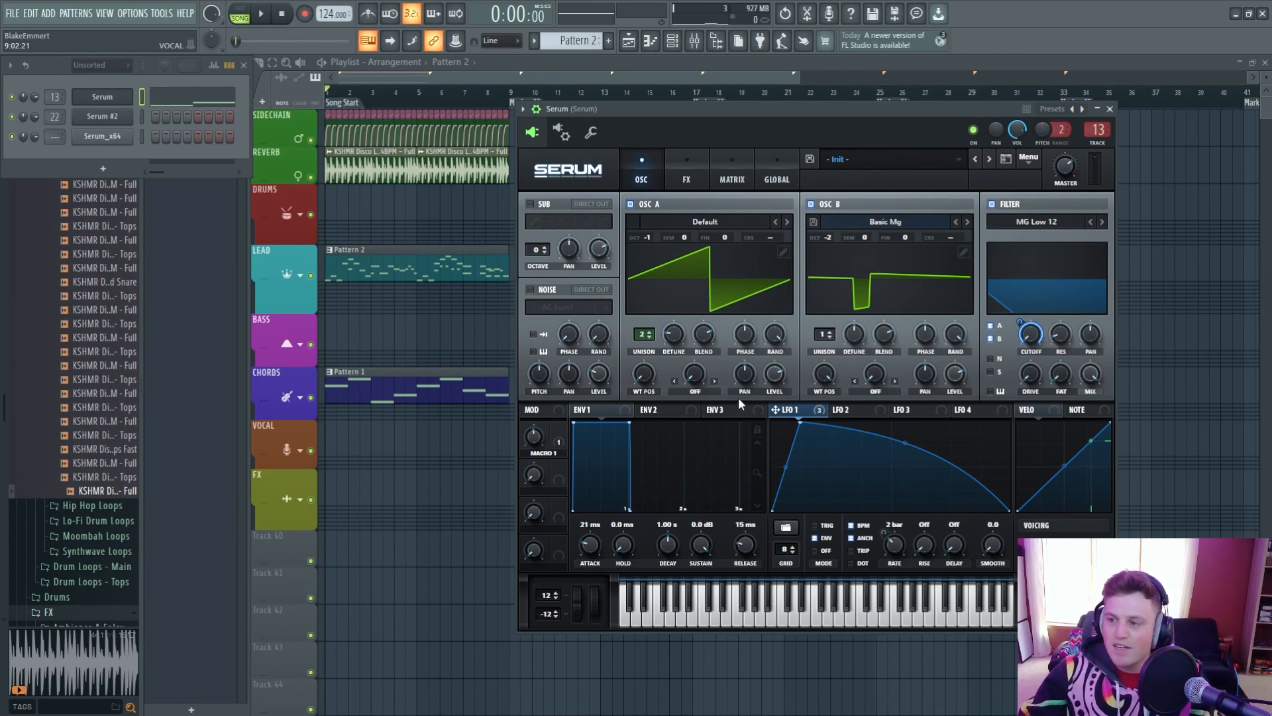
Open the blank Serum_x64 patch and set oscillator A to octave -1, 2 unison voices and 0.05 detune
left_click(106, 137)
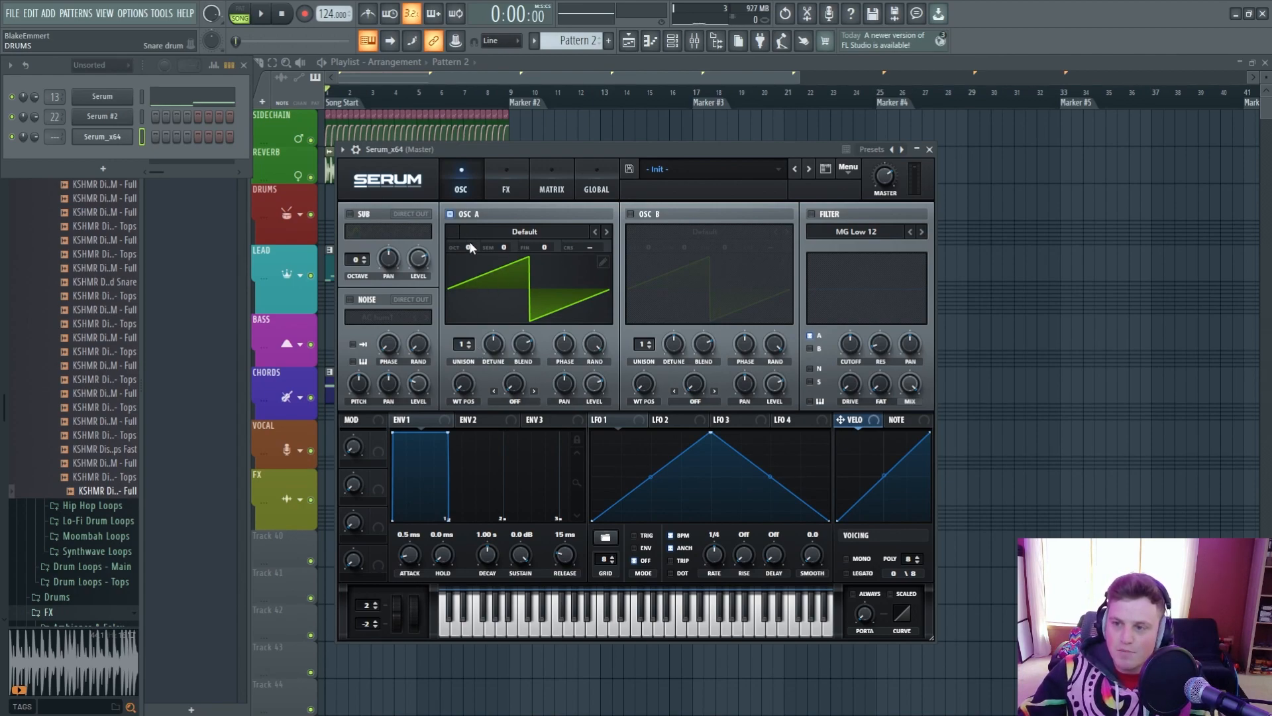
left_click_drag(470, 247, 467, 265)
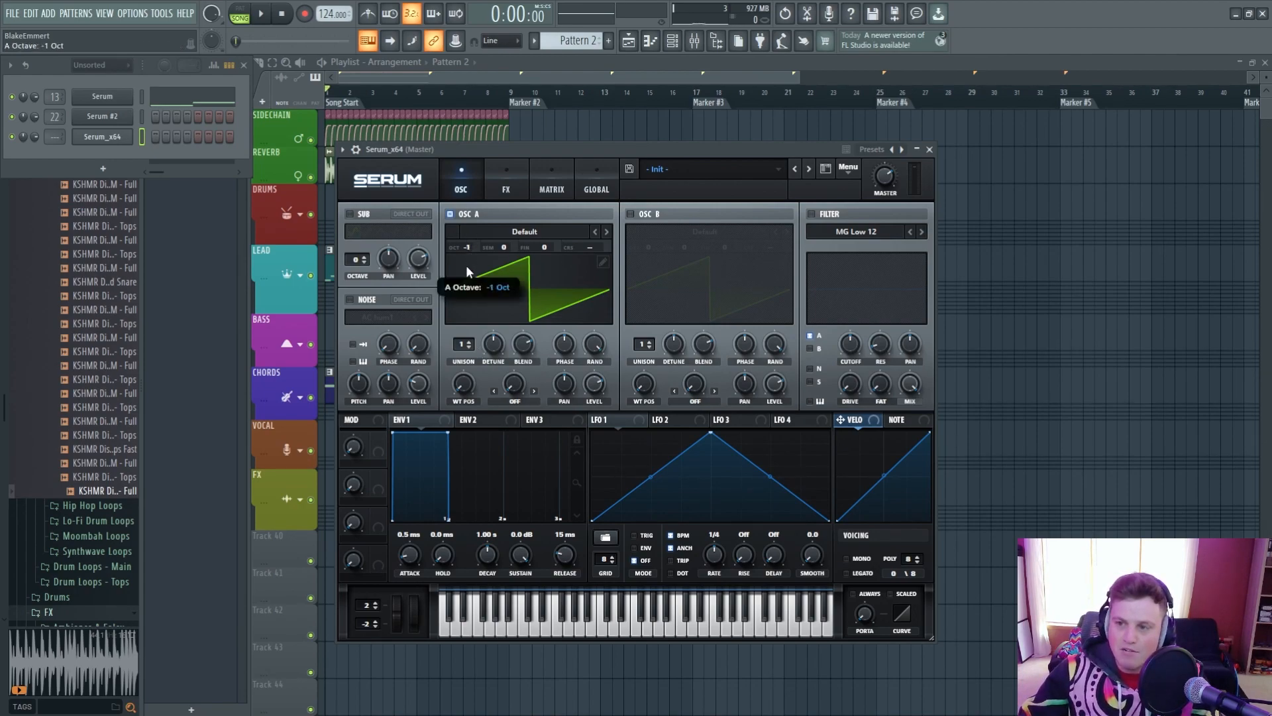
left_click(466, 342)
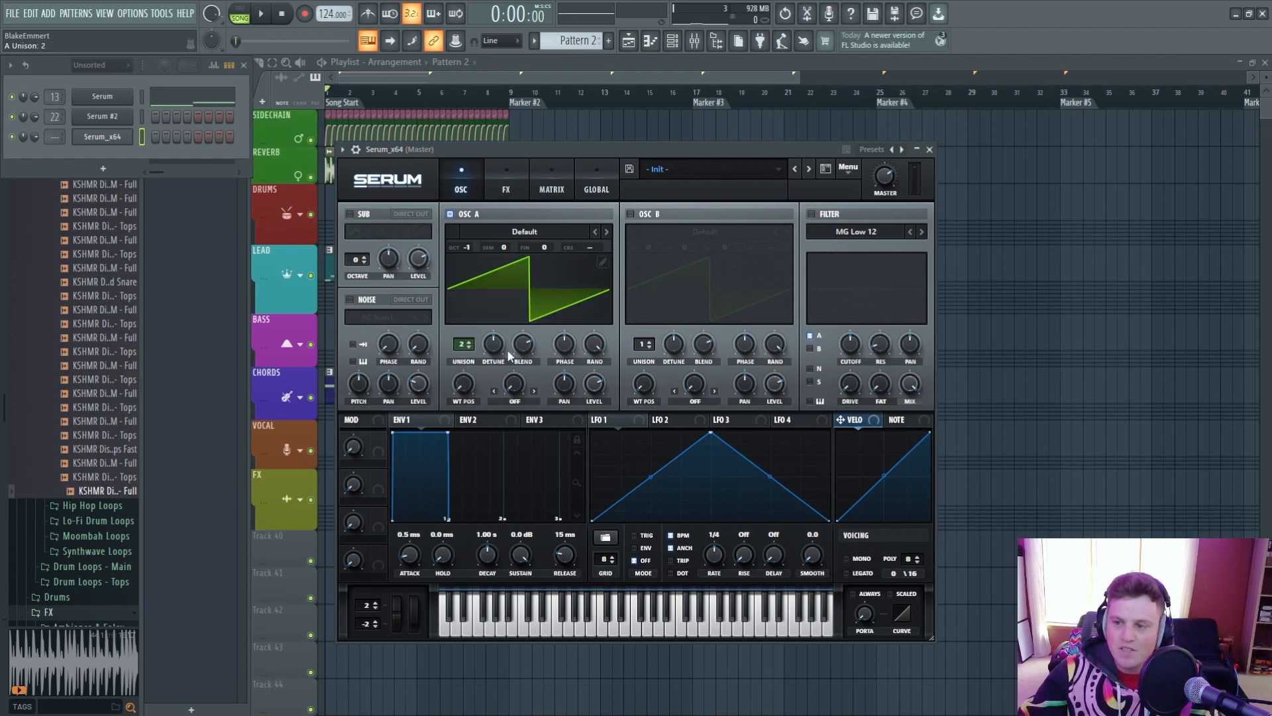
left_click_drag(491, 354, 480, 375)
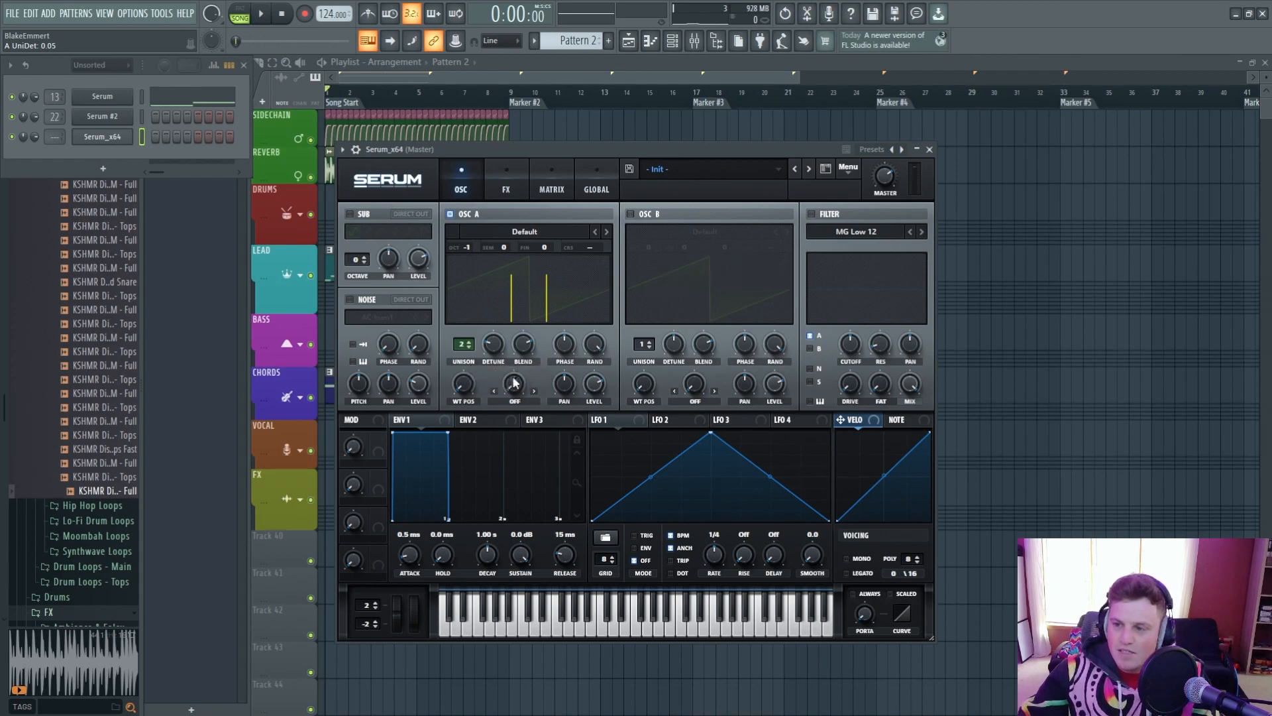
Enable oscillator B with the Basic Mg analog wavetable, octave -2, and a wavetable position giving a narrow pulse
left_click(629, 214)
left_click(712, 233)
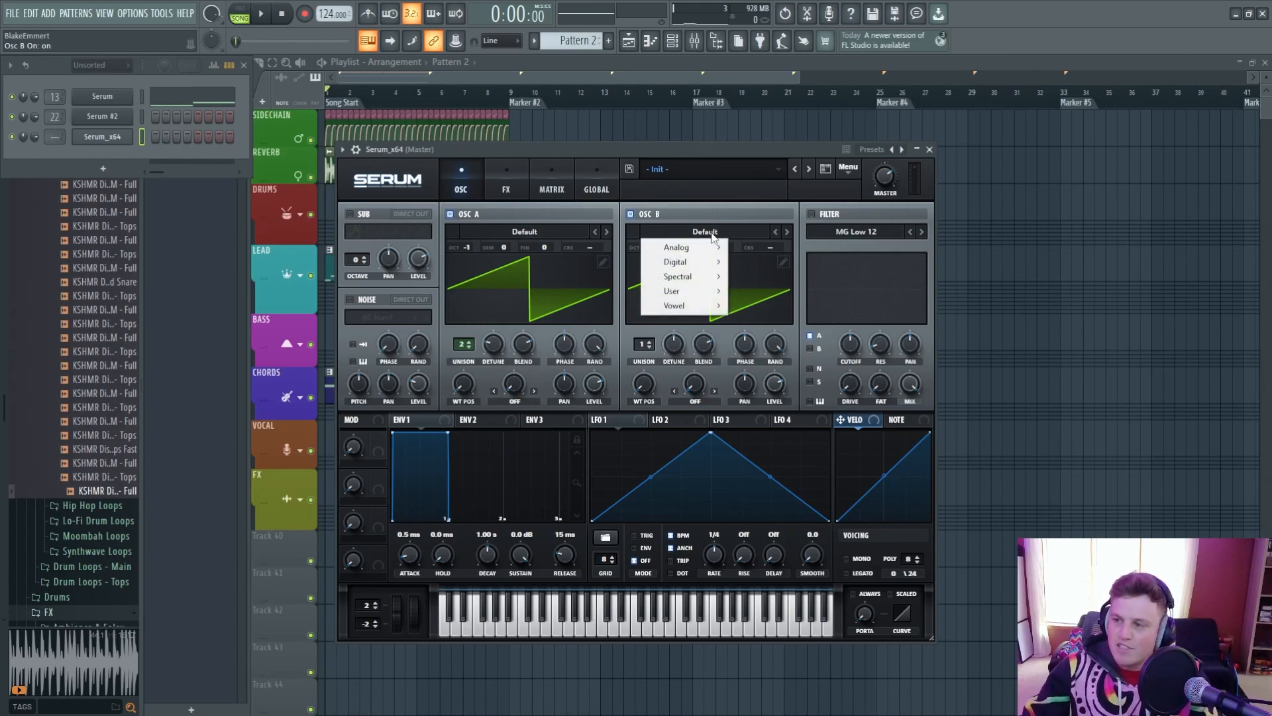
mouse_move(682, 247)
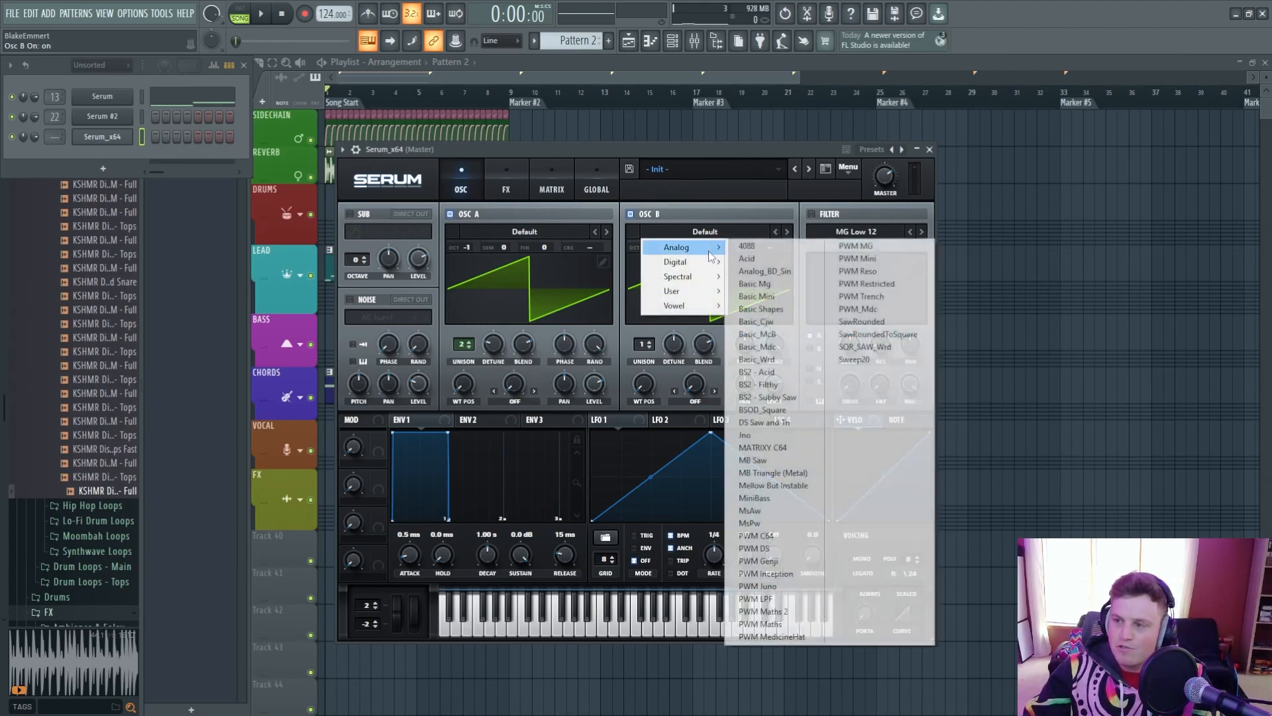
left_click(779, 286)
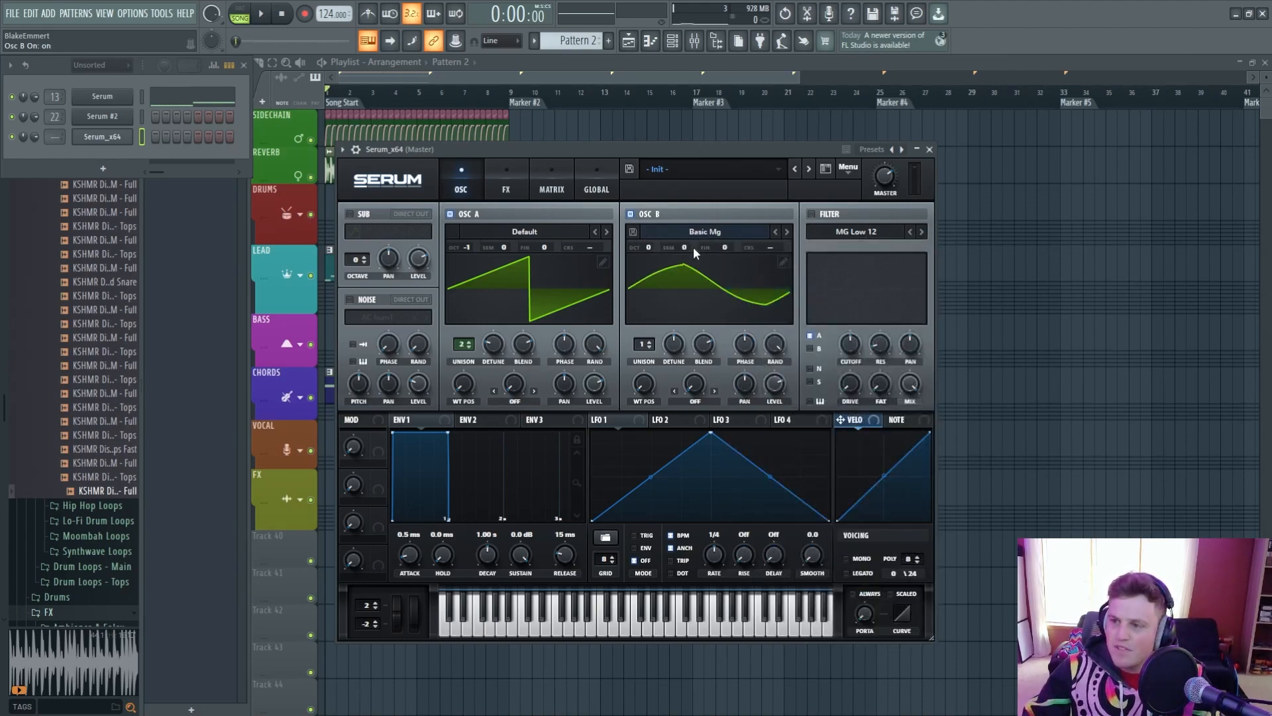
left_click_drag(650, 248, 646, 261)
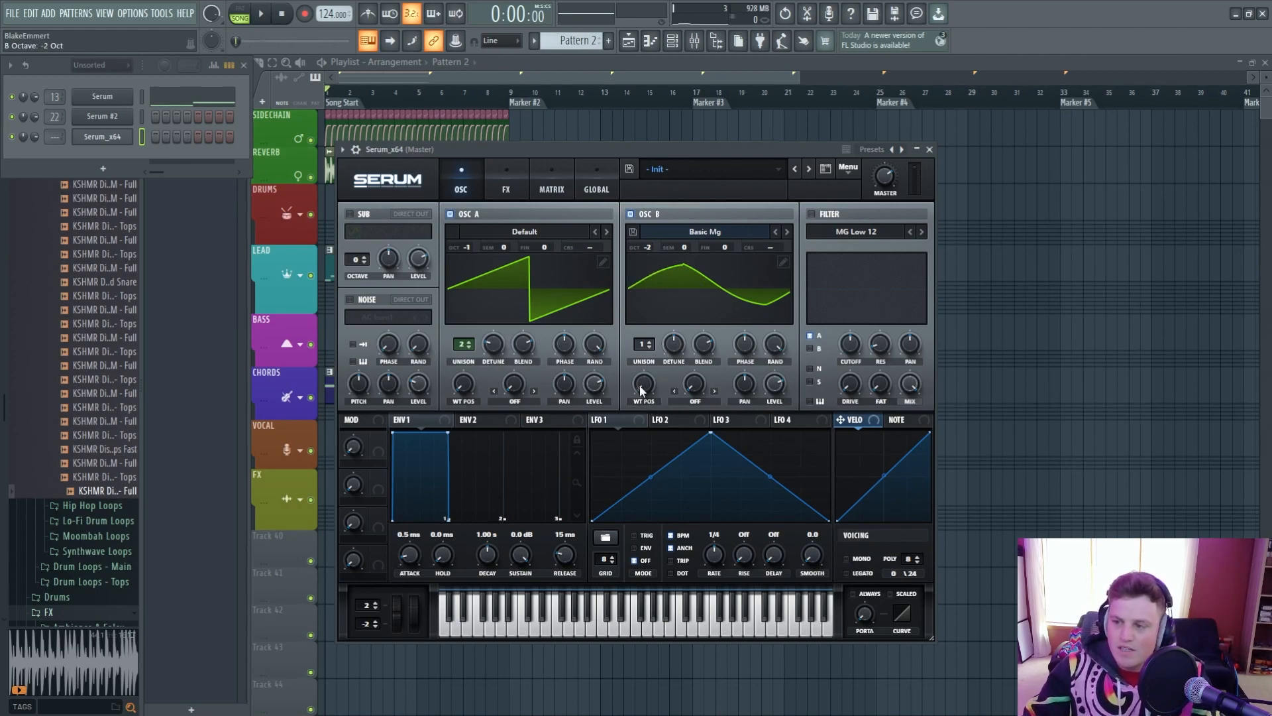
left_click_drag(645, 391, 648, 195)
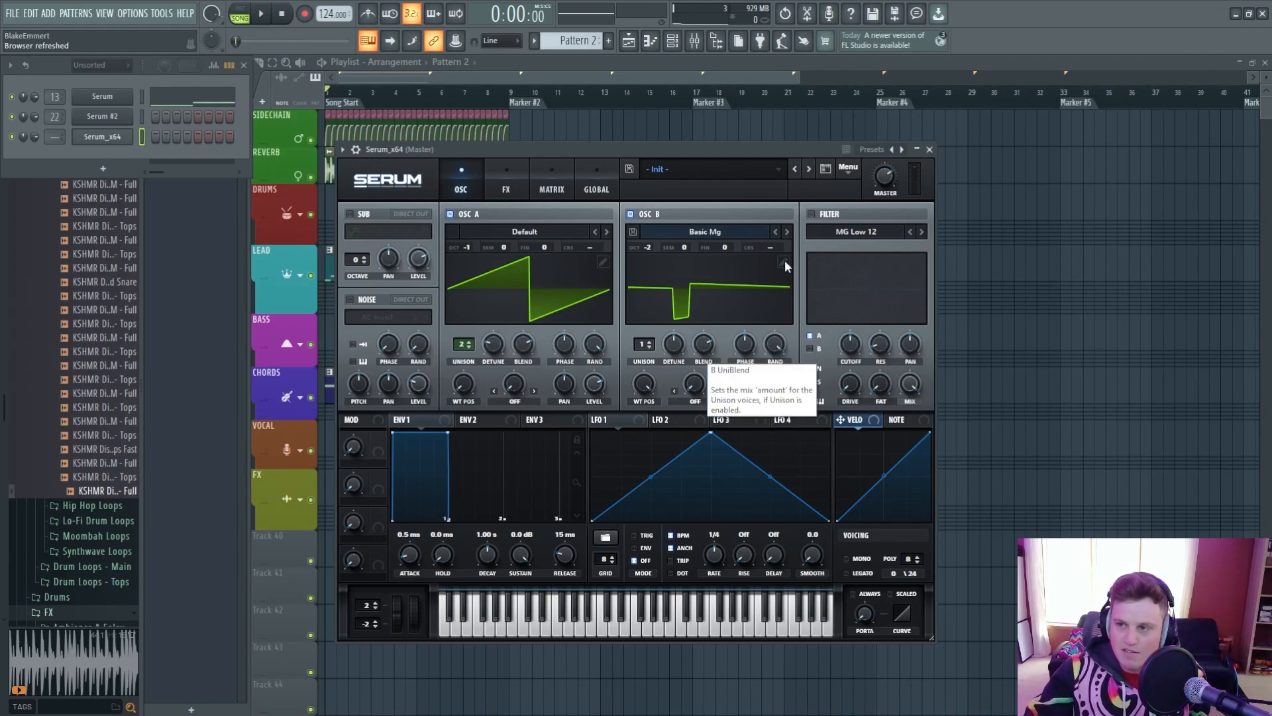
Set the synth's master volume to about 59%
mouse_move(877, 192)
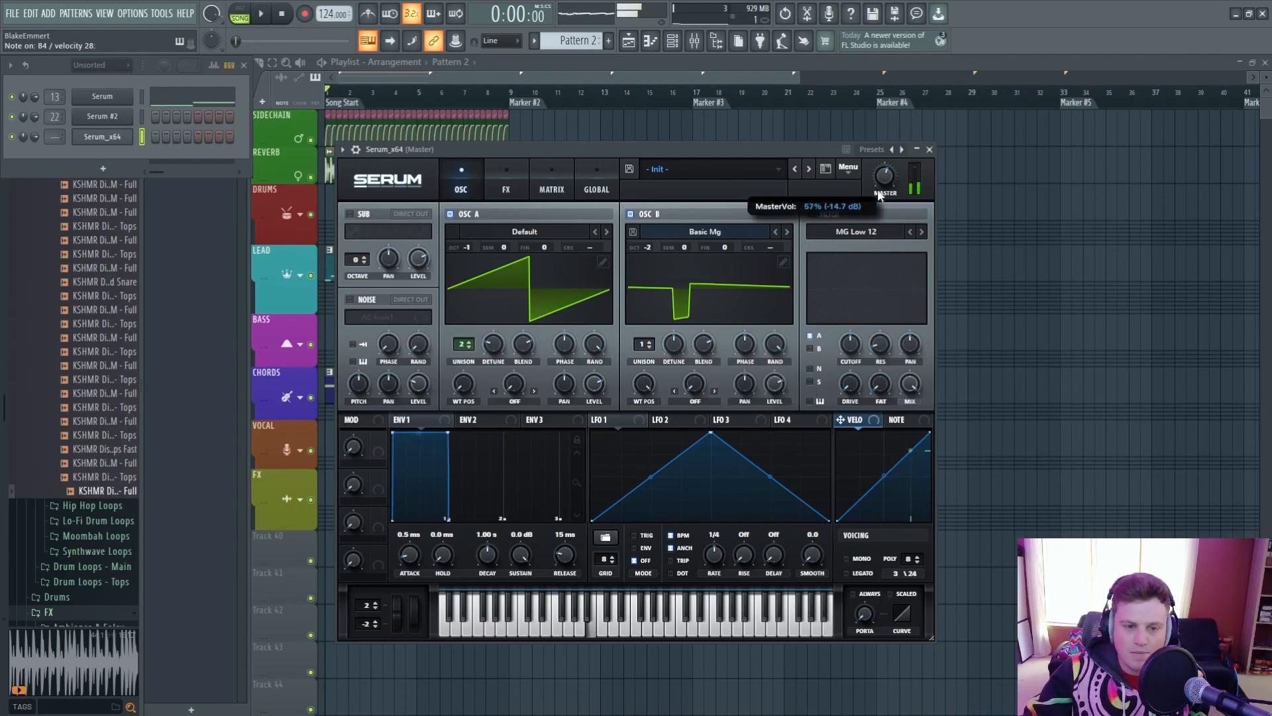
left_click_drag(877, 191, 877, 188)
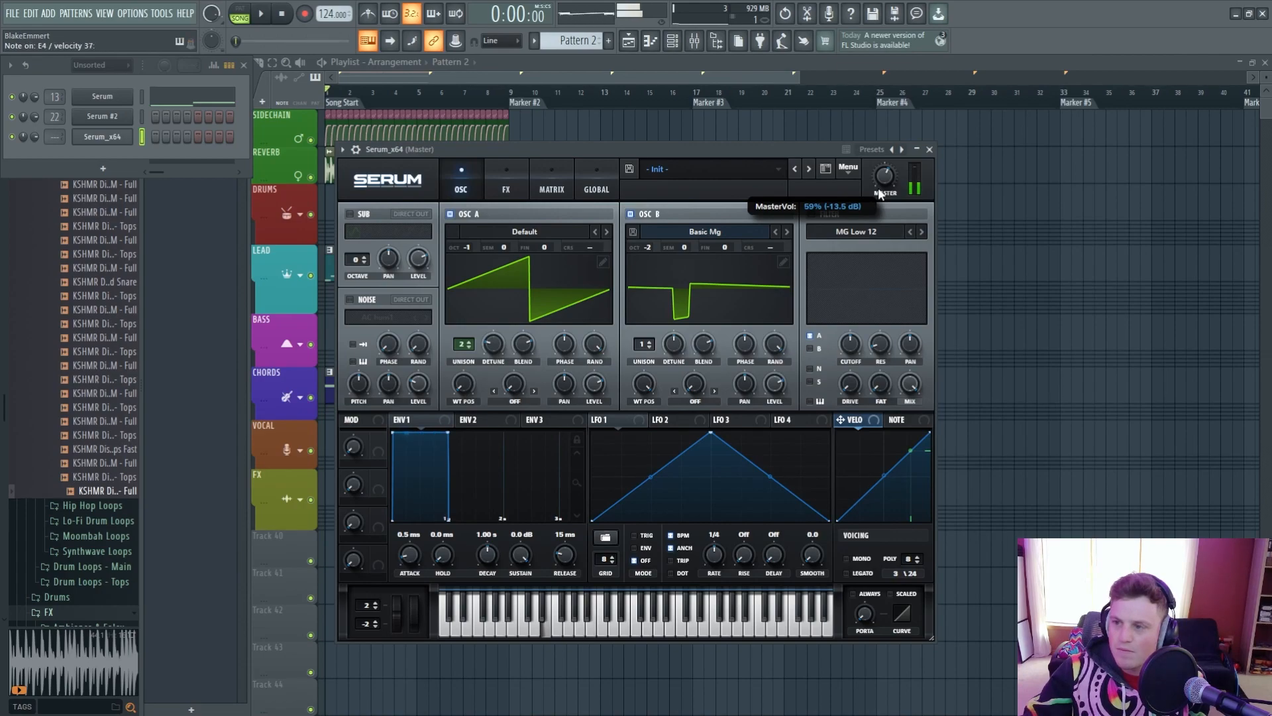
left_click_drag(877, 188, 880, 187)
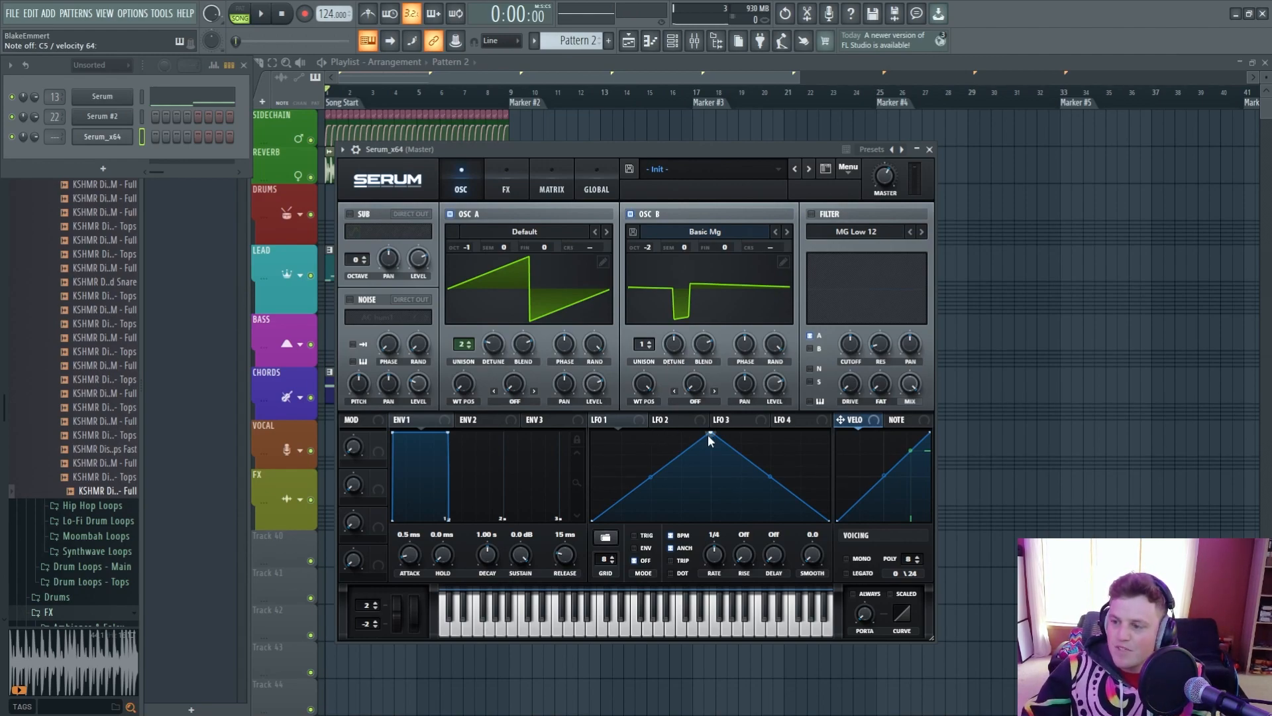
Enable the filter for both oscillators, minimize its cutoff, and modulate the cutoff with LFO 1 at an amount of 100
left_click(811, 214)
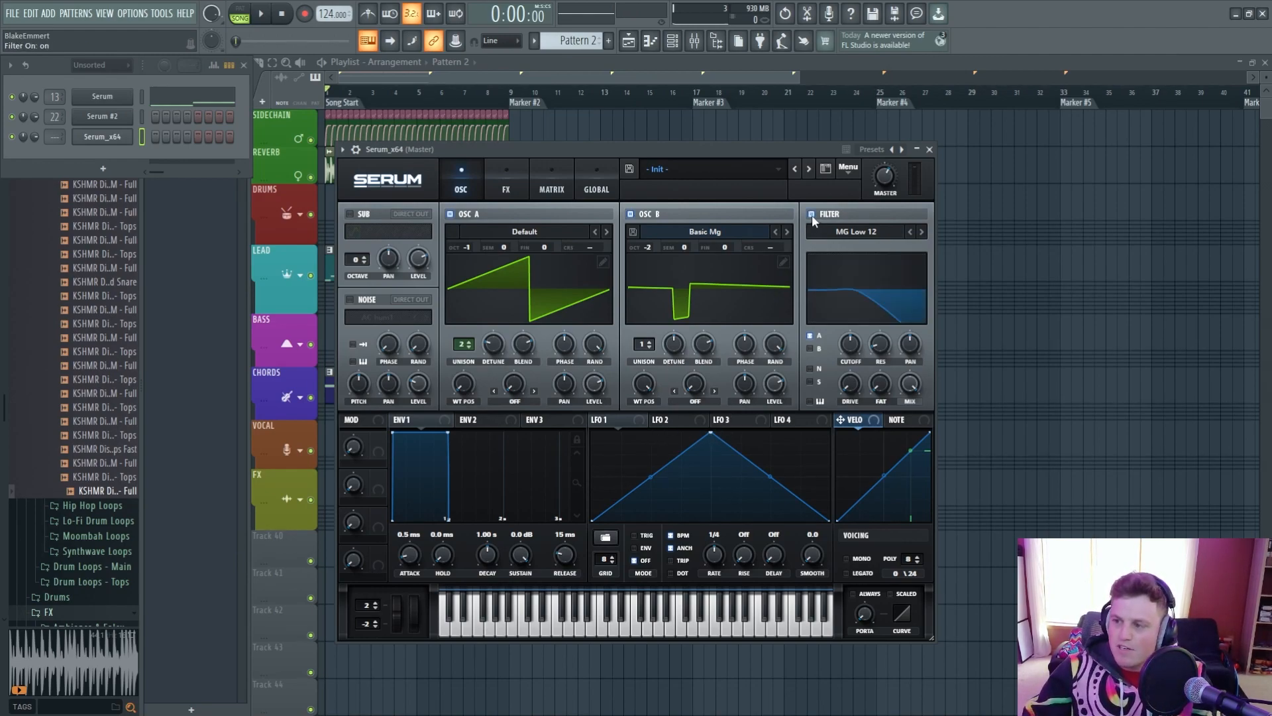
left_click(809, 349)
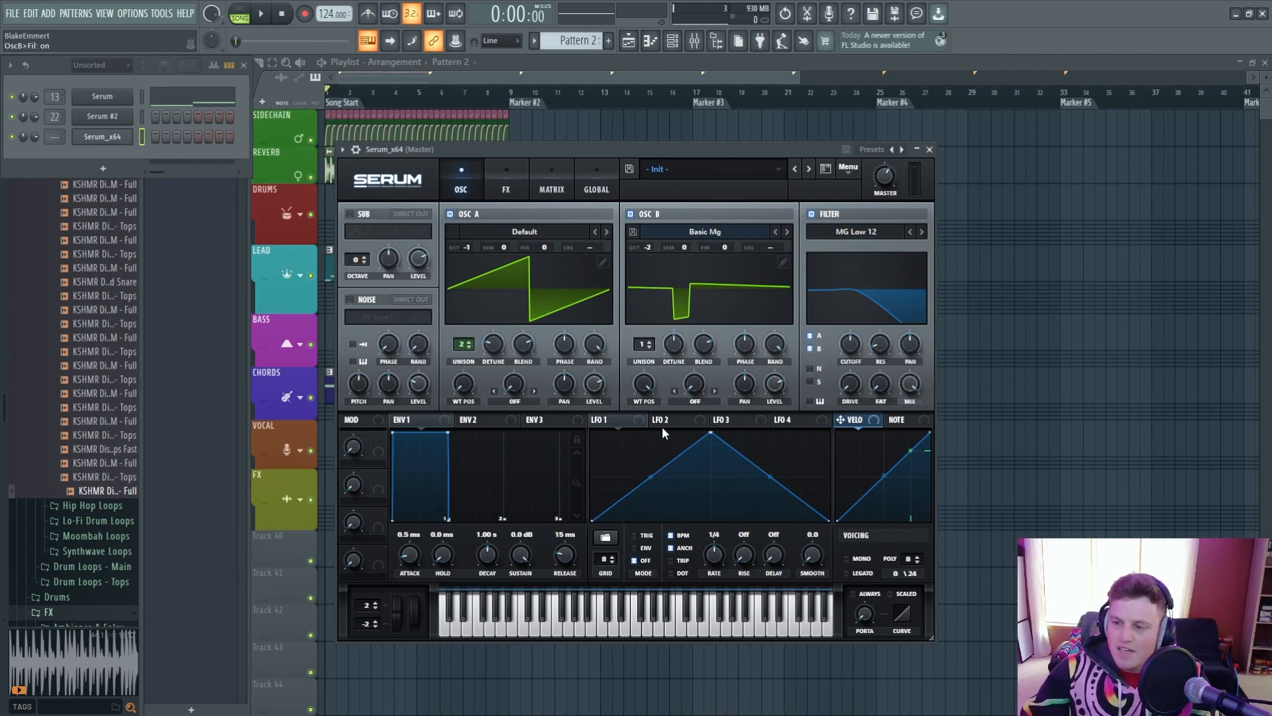
left_click_drag(607, 420, 851, 344)
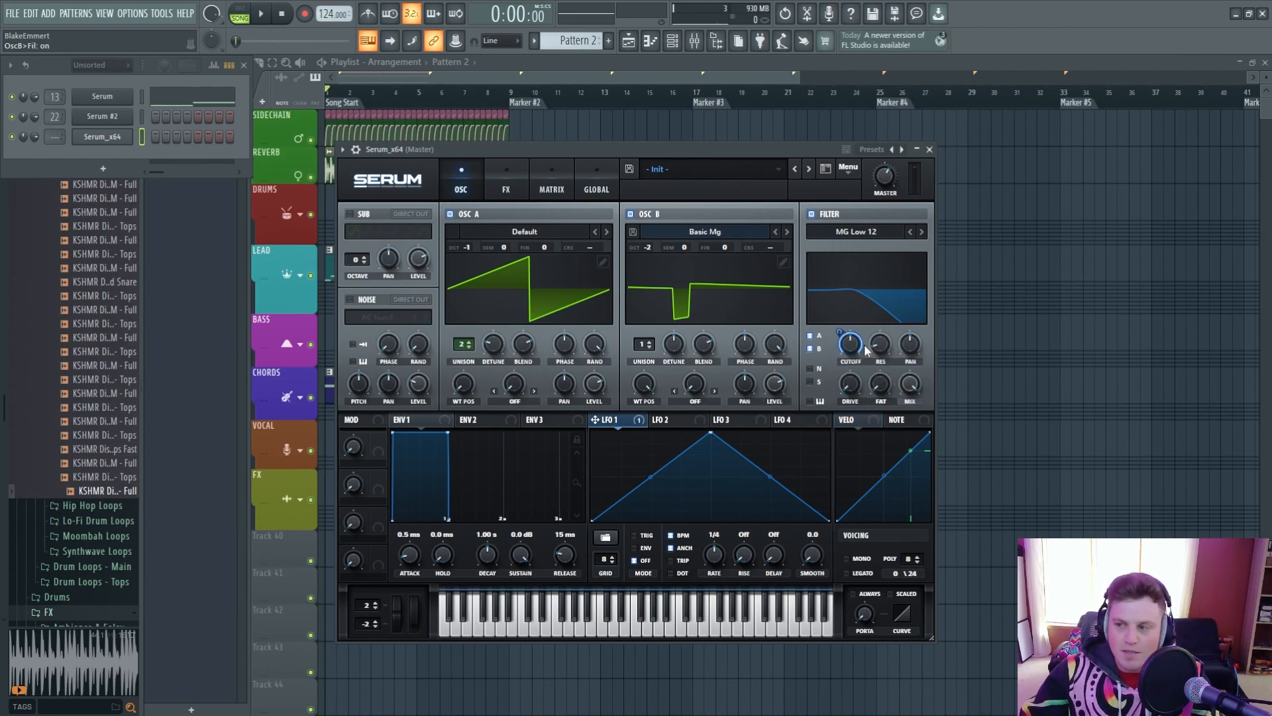
mouse_move(842, 335)
left_mouse_down()
mouse_move(841, 350)
mouse_move(842, 327)
left_mouse_up()
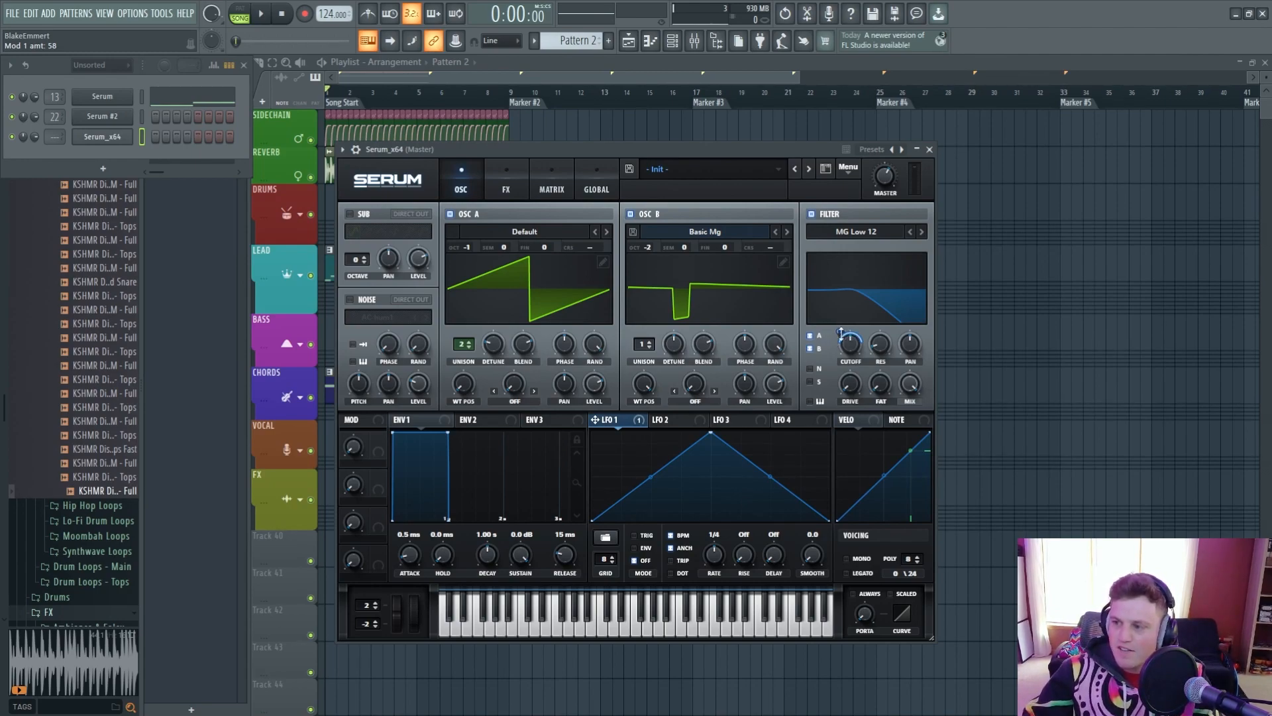
left_click_drag(846, 345, 833, 432)
left_click(840, 331)
left_click_drag(841, 332, 841, 298)
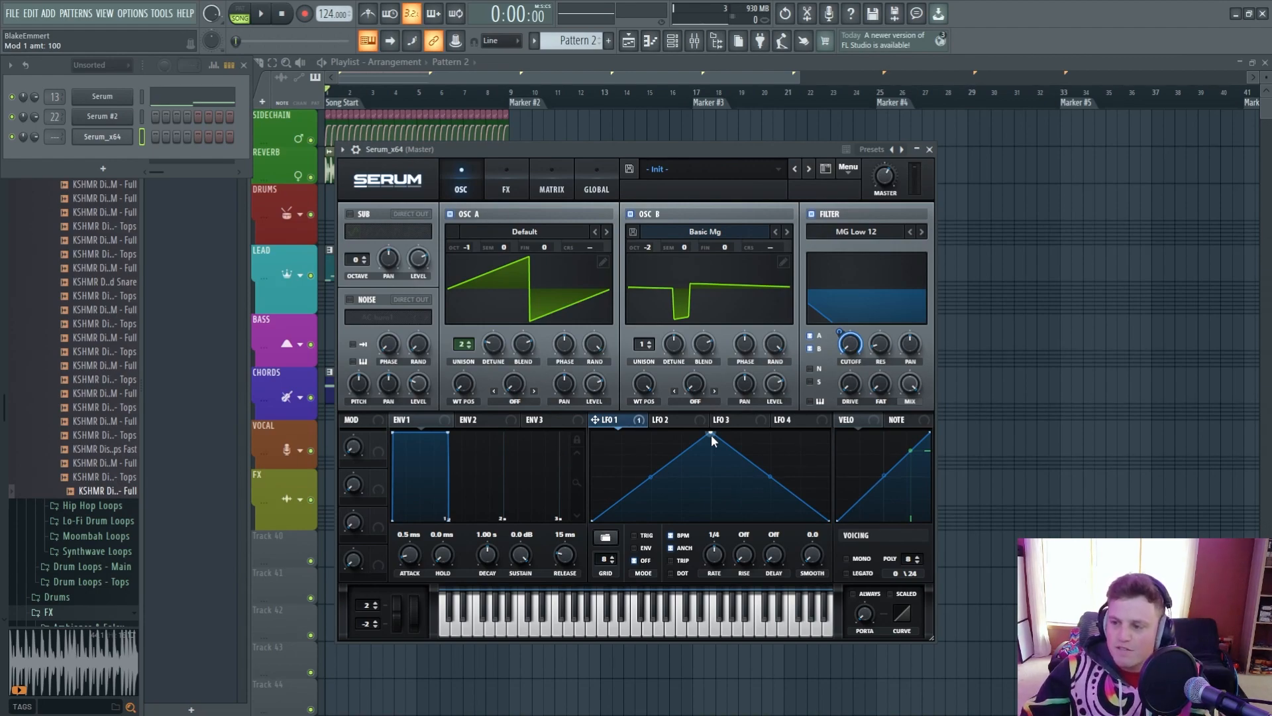
Shape LFO 1 with an early peak and a long fall in ENV mode, and set envelope 1's attack to 22 ms
left_click_drag(710, 435, 623, 391)
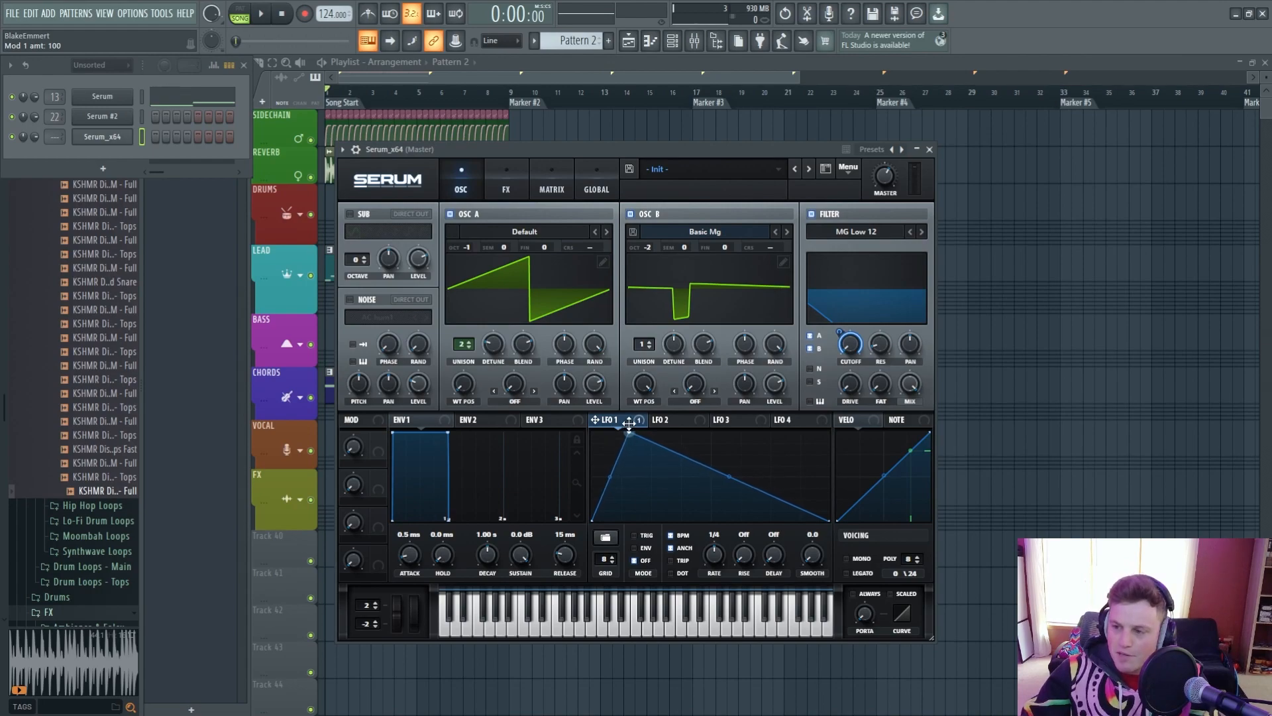
left_click(635, 548)
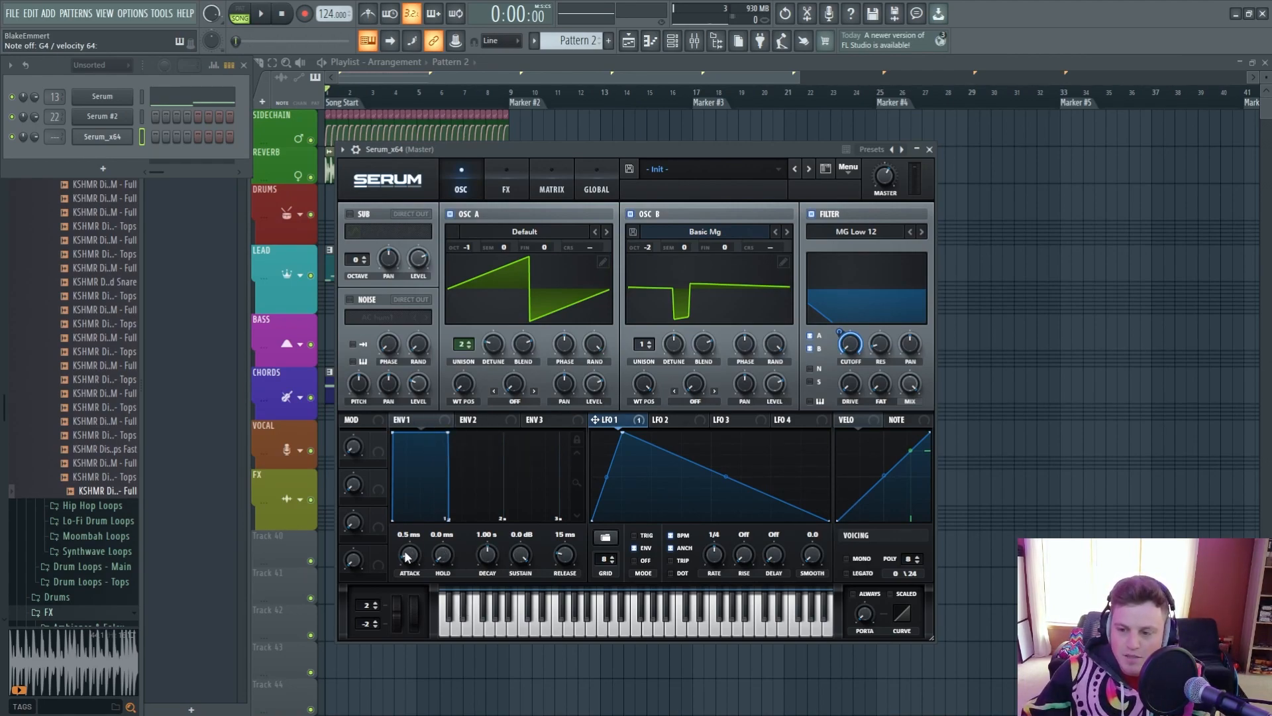
left_click_drag(409, 556, 406, 538)
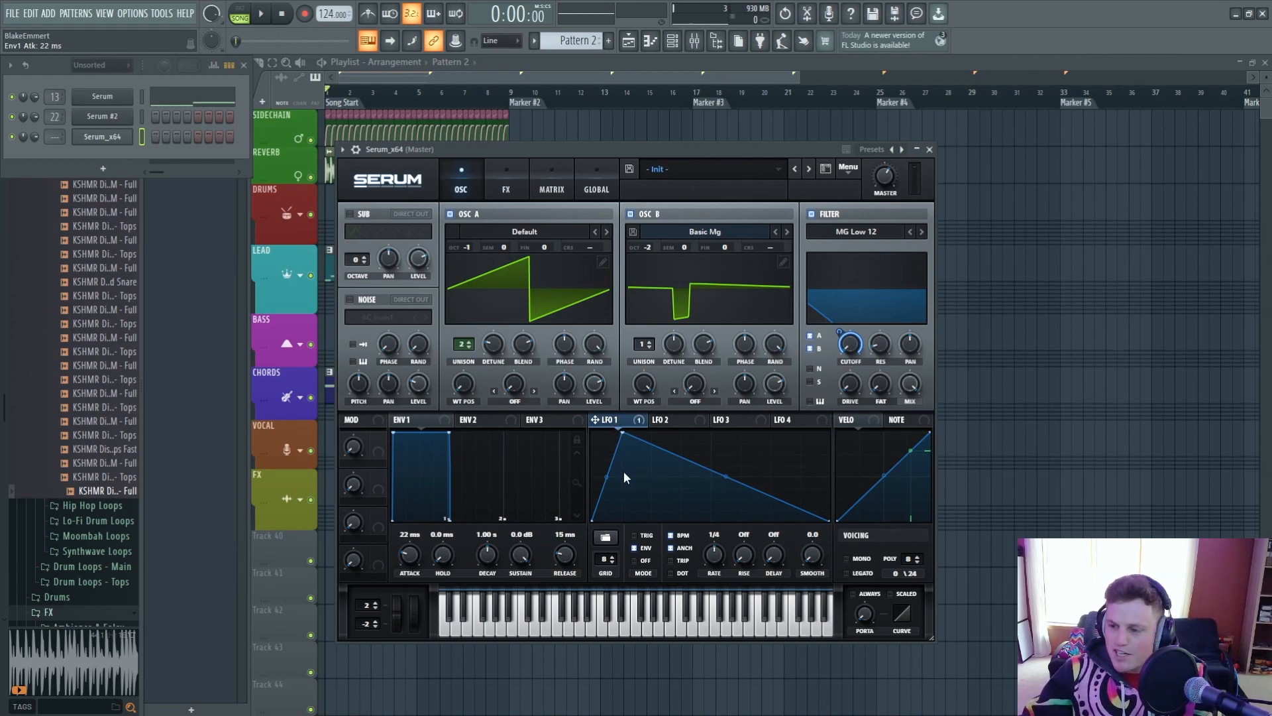
Try LFO 1's peak at the very start of its shape and move it back to its early position
left_click_drag(622, 436, 592, 431)
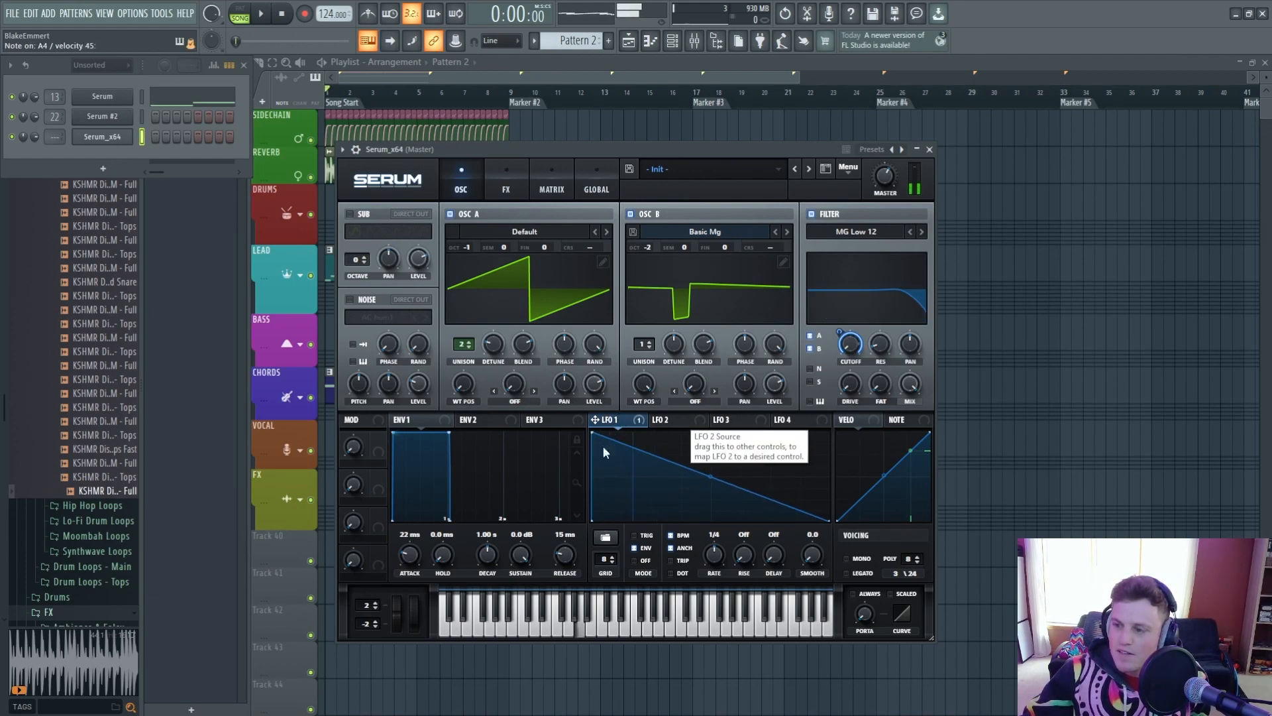
left_click_drag(594, 434, 590, 364)
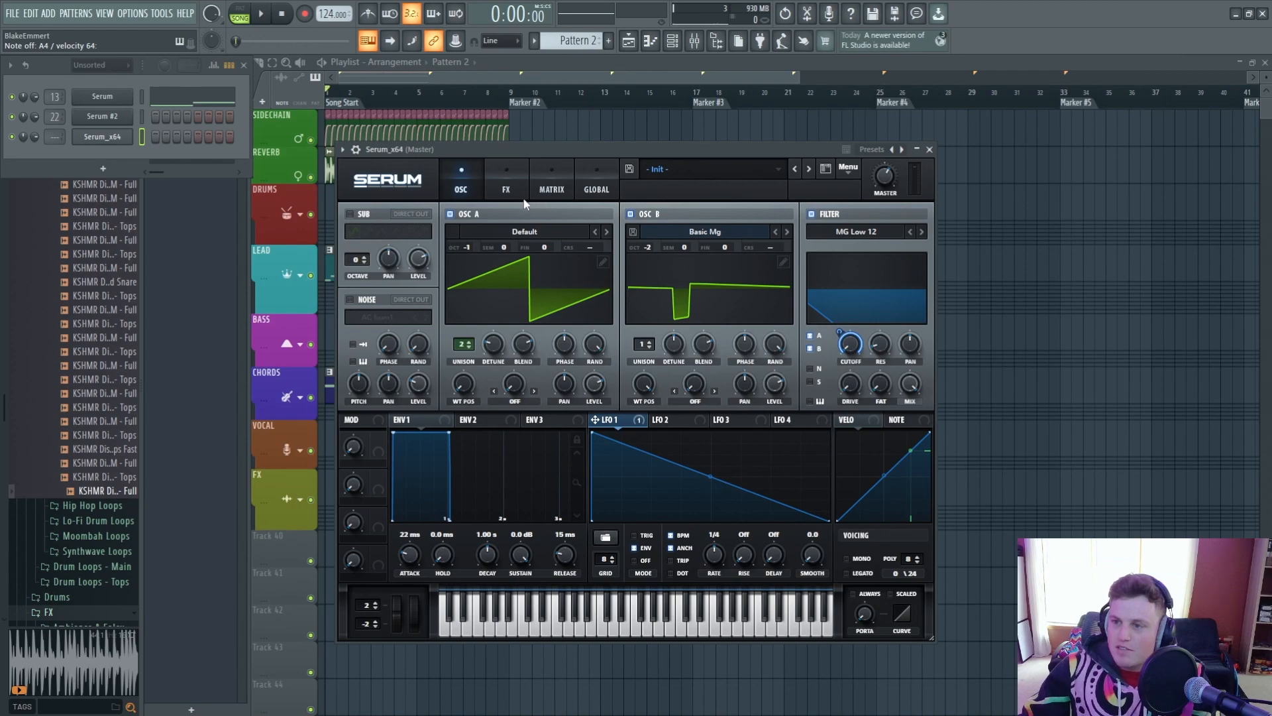
left_click_drag(594, 434, 620, 432)
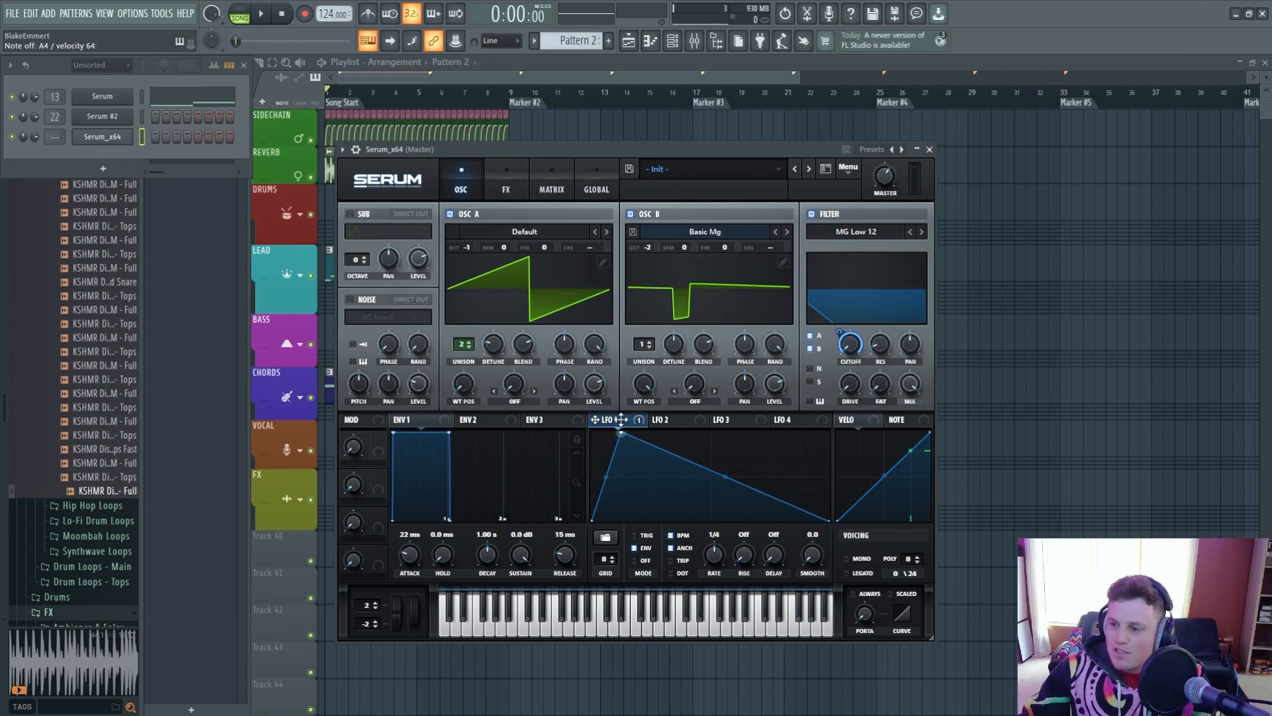
Add the distortion, compressor and reverb effects to the patch
left_click(507, 182)
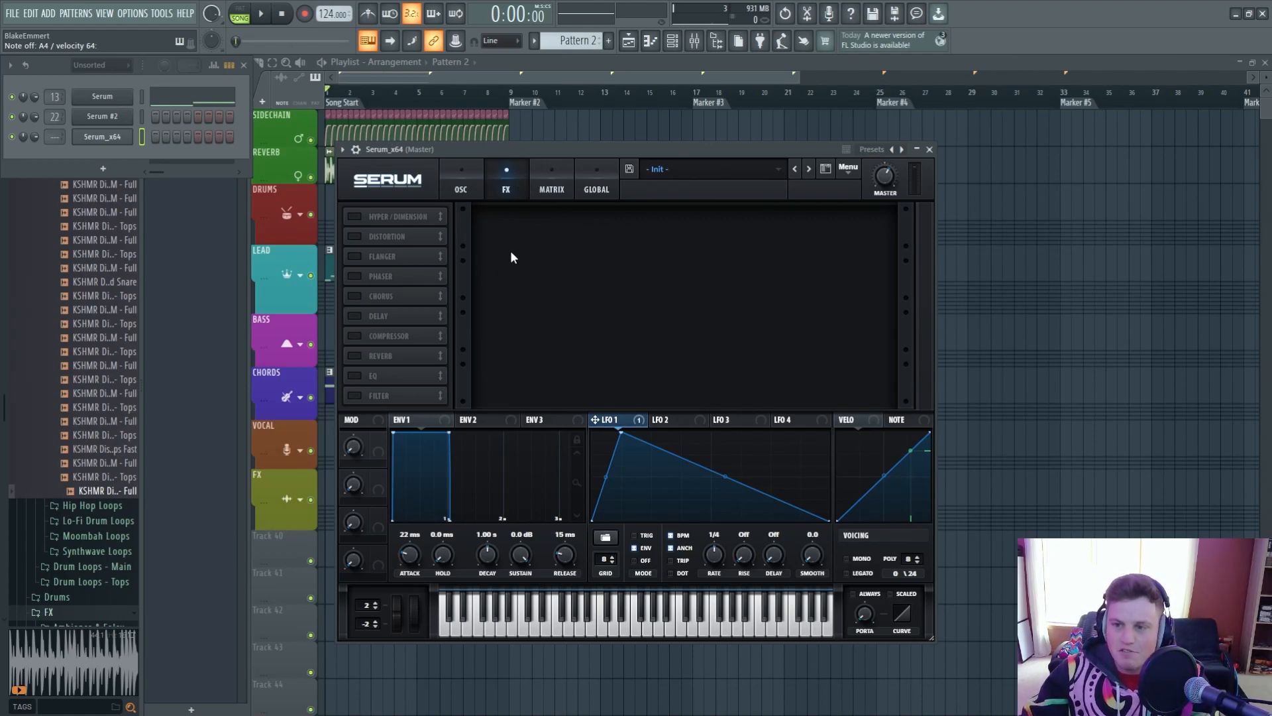
left_click(355, 236)
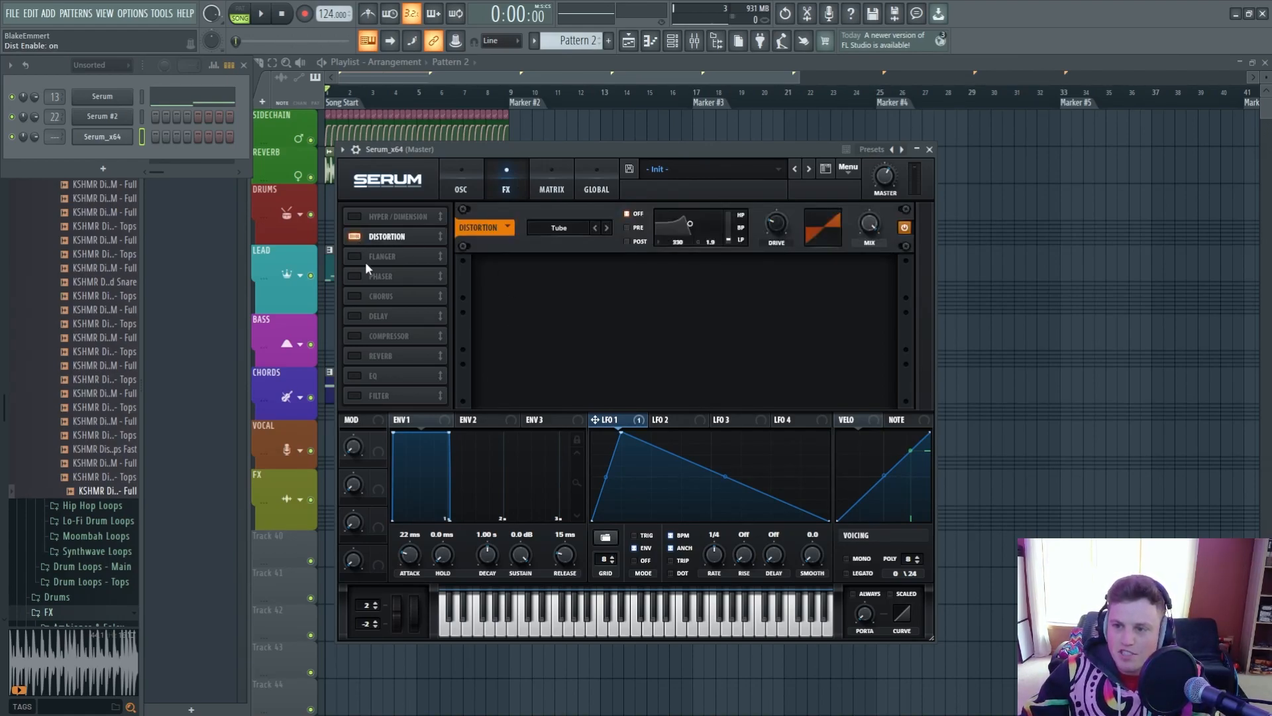
left_click(355, 336)
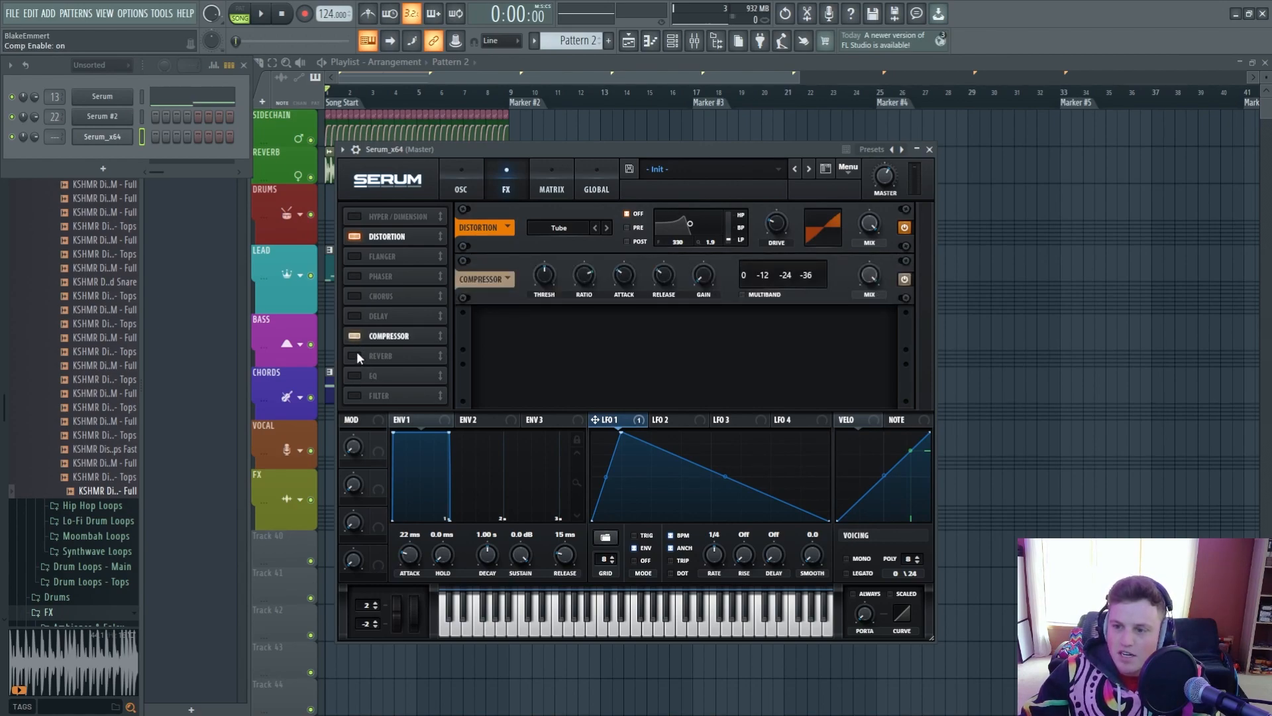
left_click(355, 356)
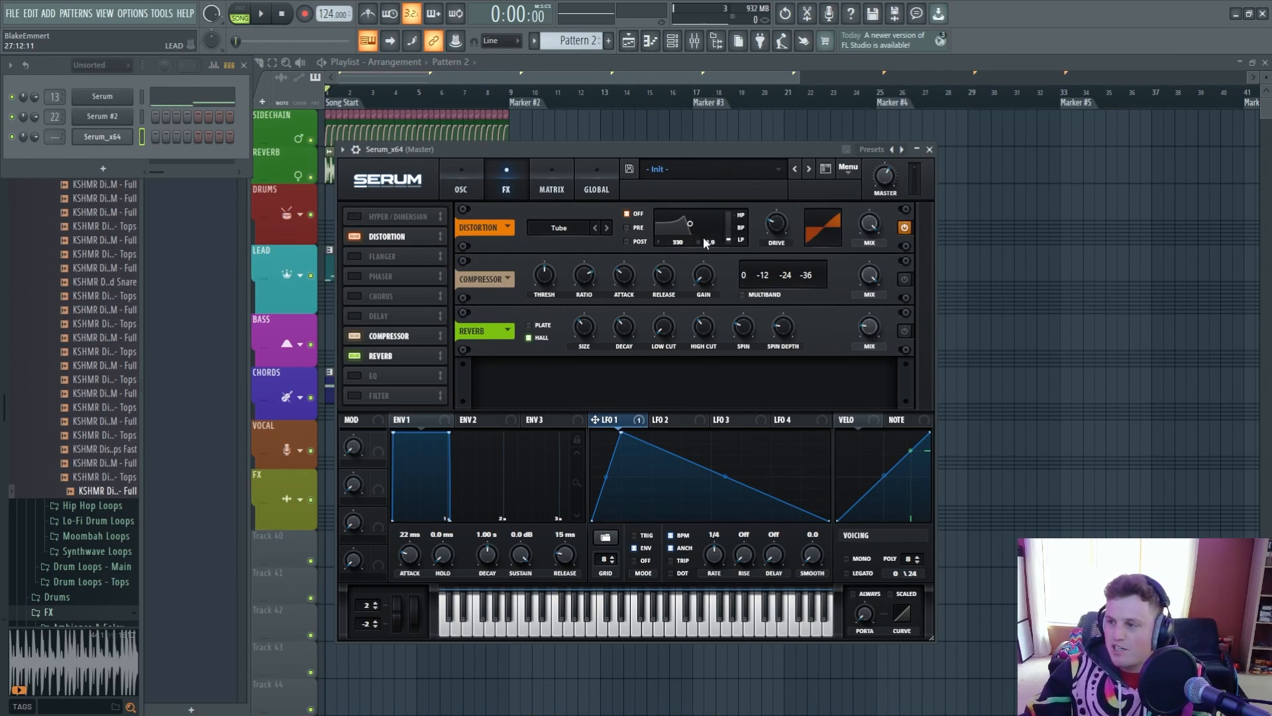
Raise the tube distortion's drive and modulate it with LFO 1
left_click_drag(776, 228, 779, 161)
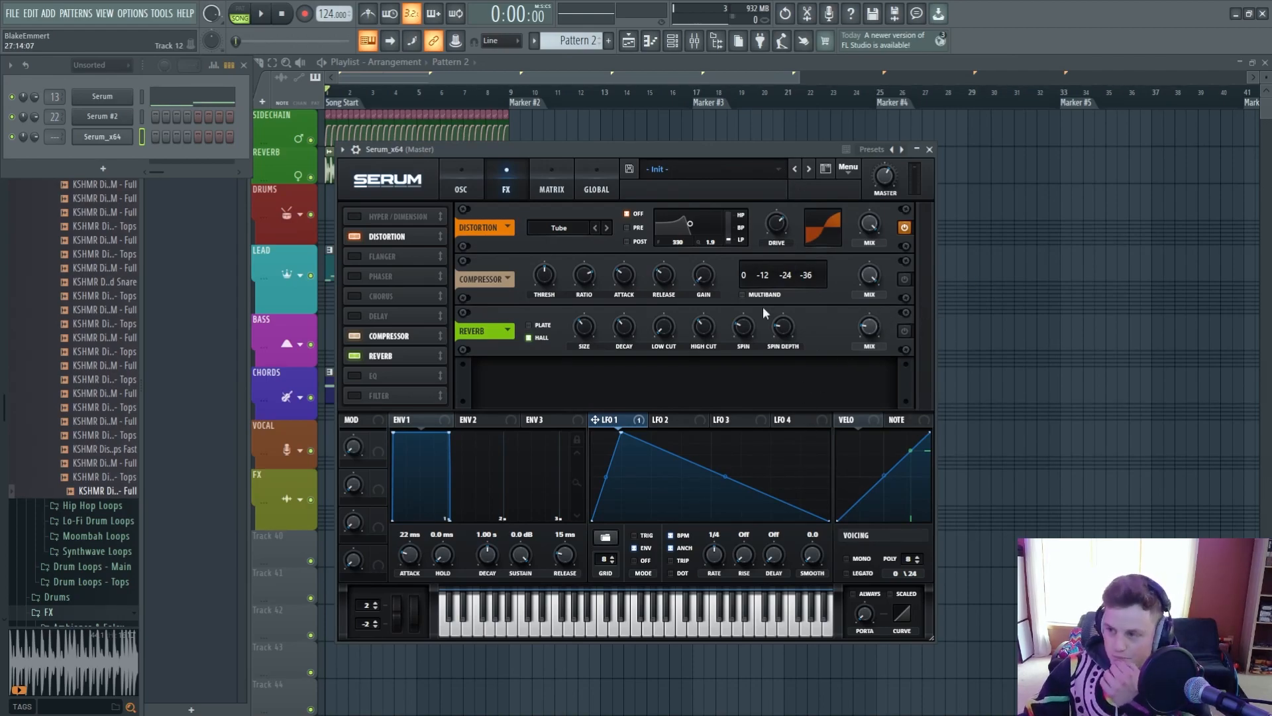
left_click_drag(776, 226, 767, 215)
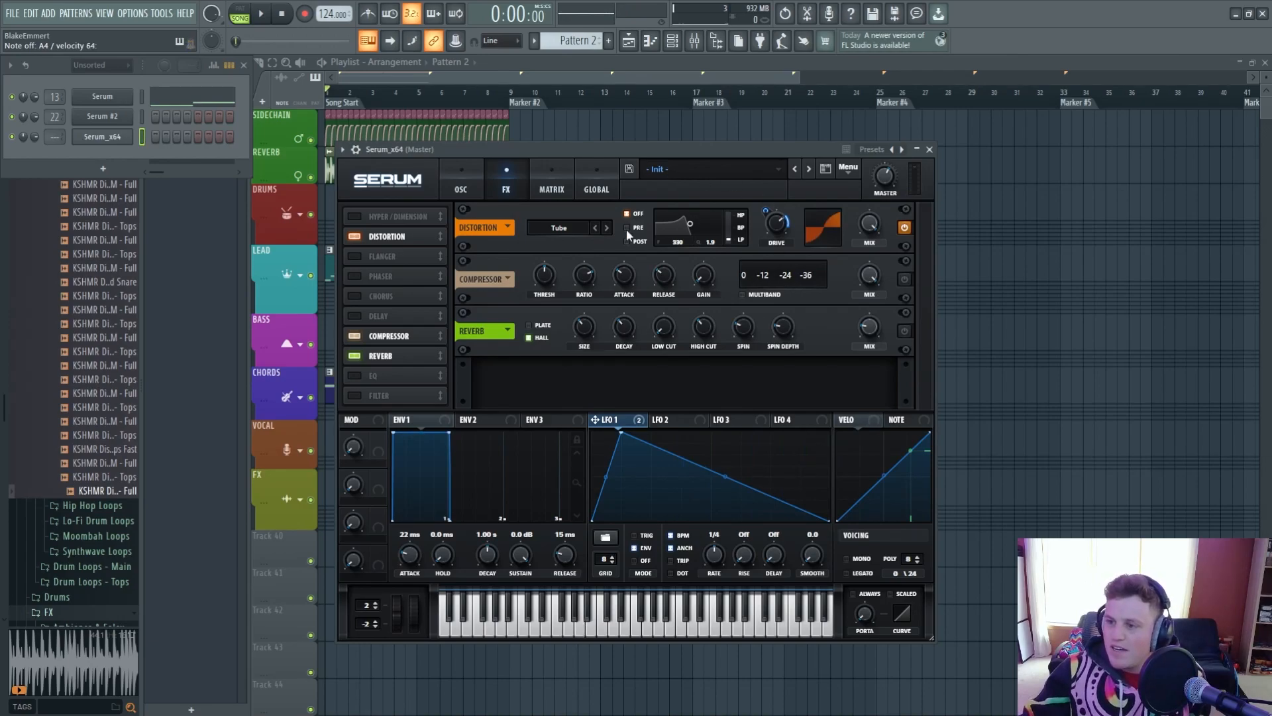
Enable the compressor in multiband mode, set its ratio to 1:1 and attack to 4.6 ms, and adjust its release
left_click(904, 279)
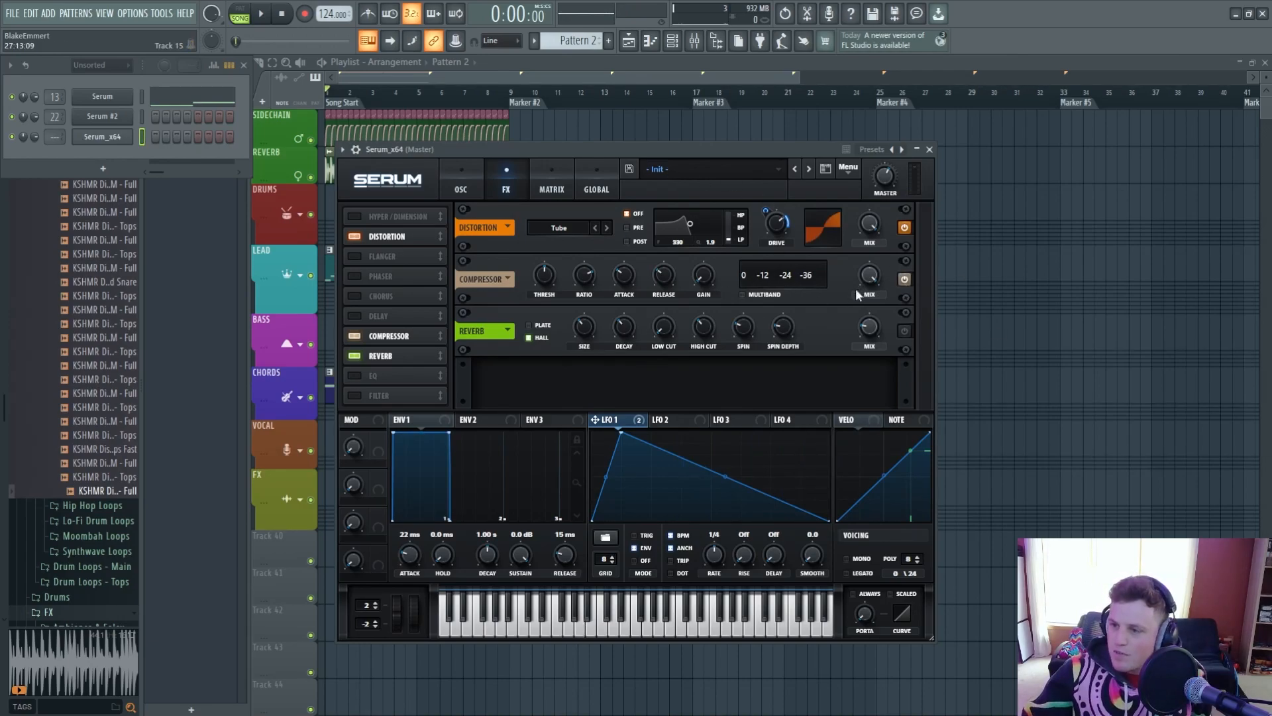
left_click(743, 295)
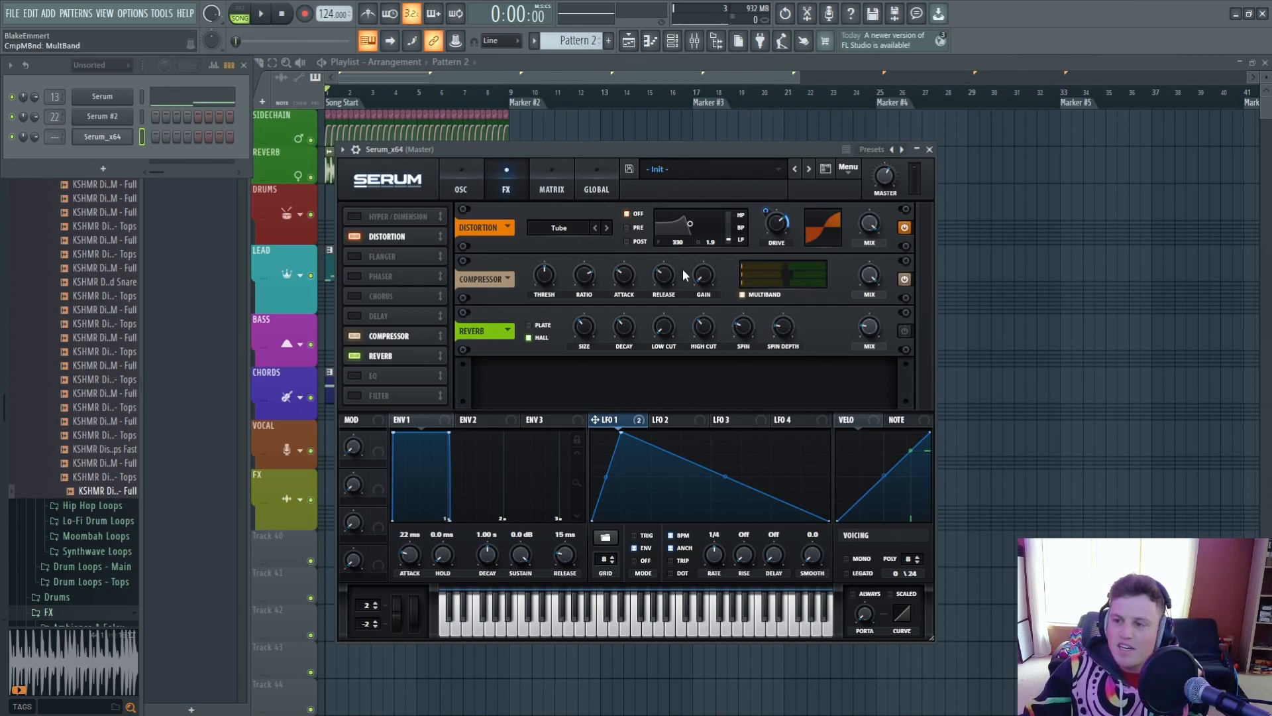
left_click_drag(543, 274, 542, 277)
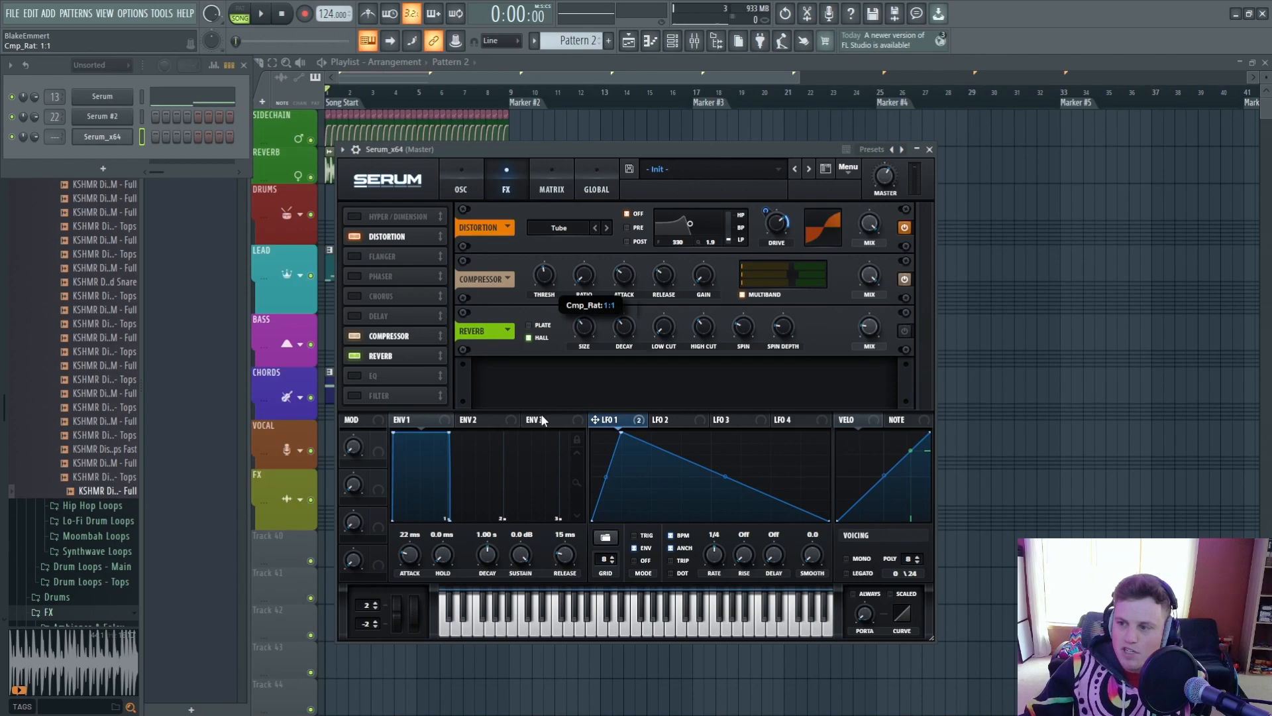
left_click_drag(620, 287, 614, 301)
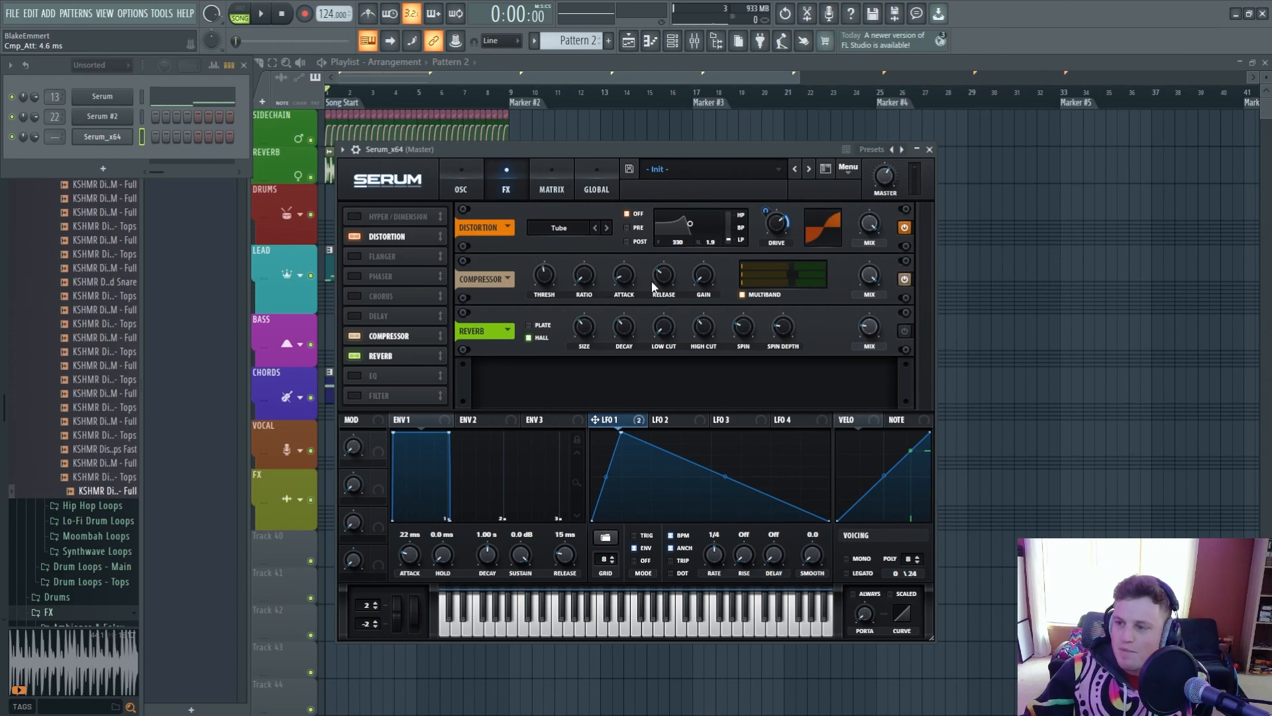
mouse_move(645, 293)
left_mouse_down()
mouse_move(641, 304)
mouse_move(622, 278)
mouse_move(663, 274)
left_mouse_up()
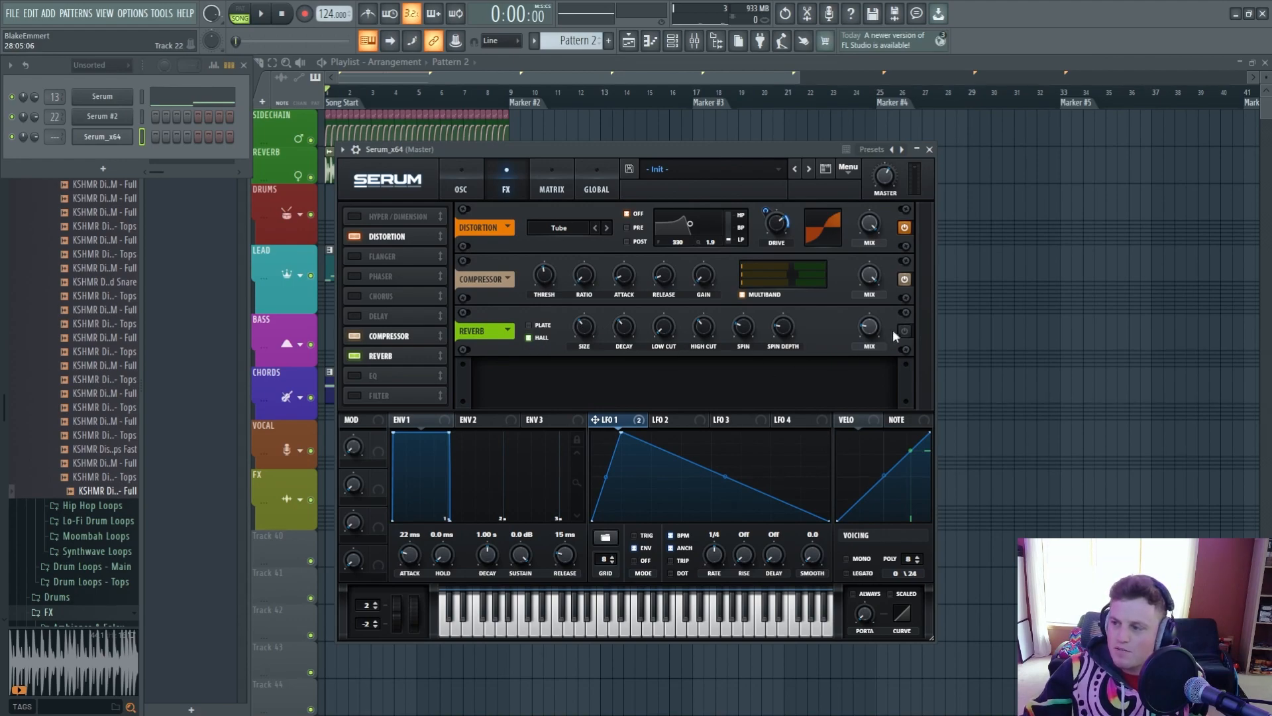
Turn on the reverb with a 3.0 s decay and 25% low cut, and raise its mix to around the middle
mouse_move(583, 326)
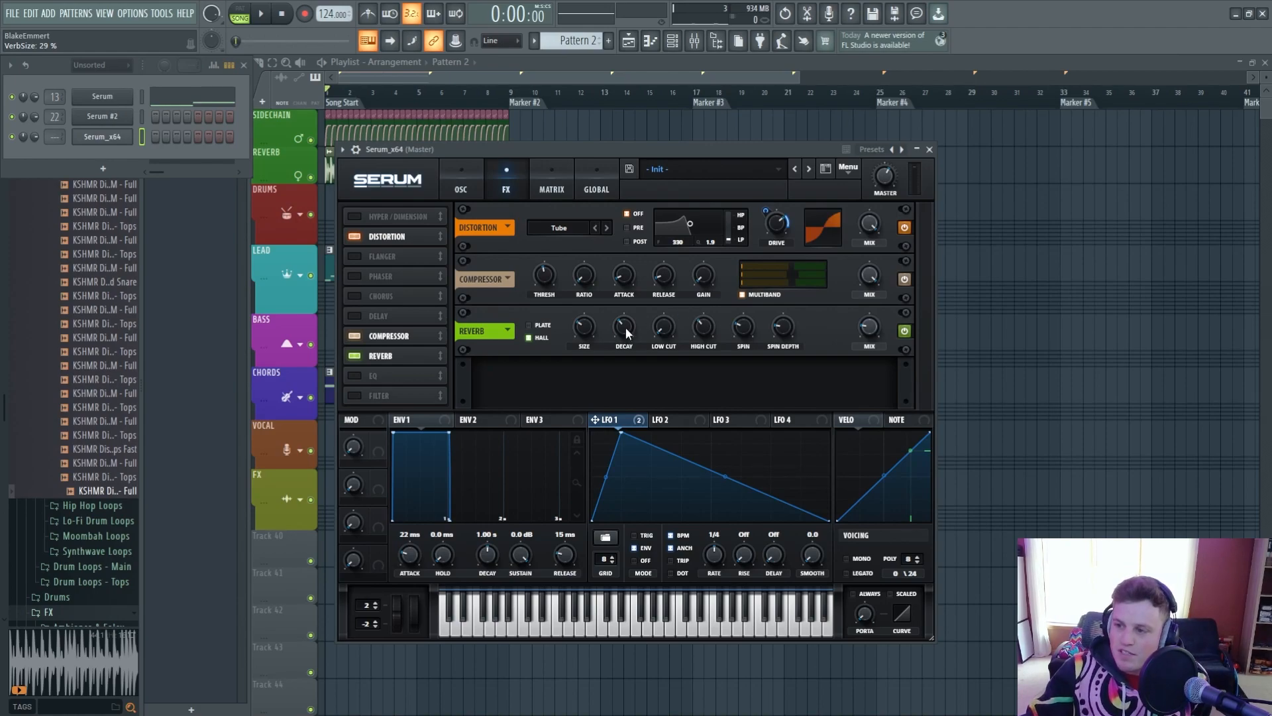
mouse_move(623, 327)
left_click_drag(616, 336, 616, 338)
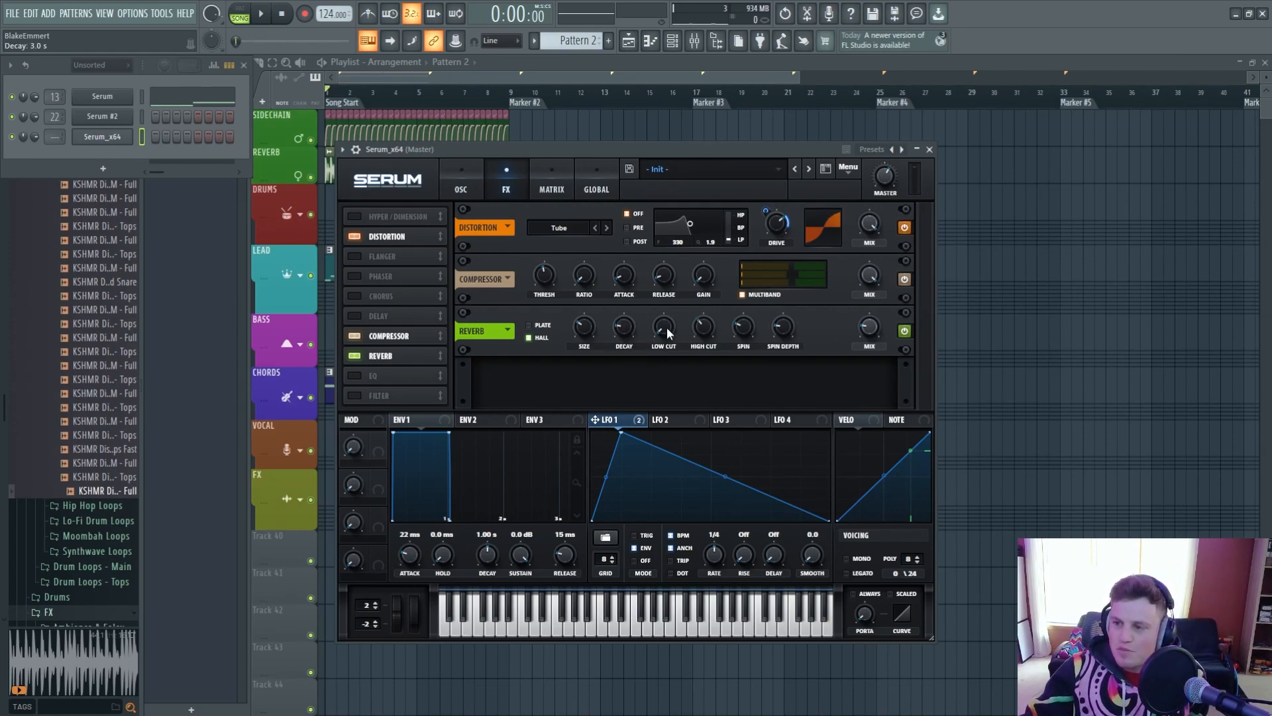
mouse_move(663, 326)
left_click_drag(661, 323, 659, 291)
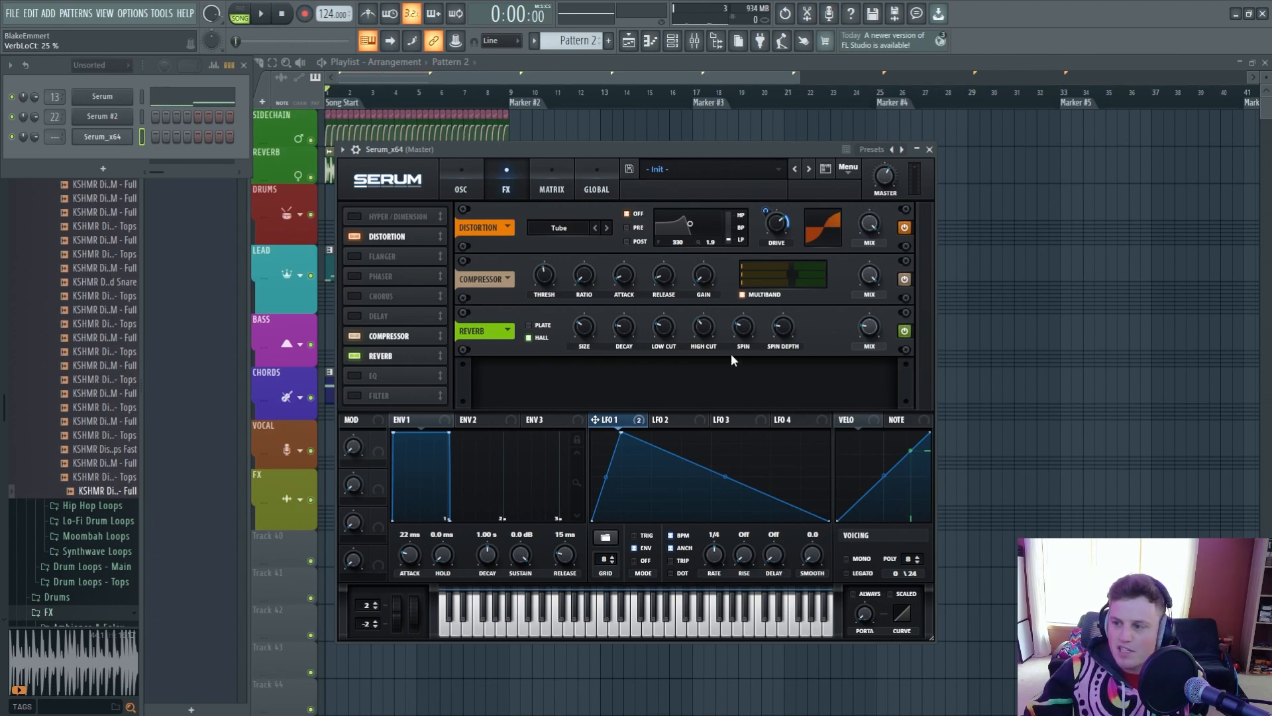
left_click(700, 328)
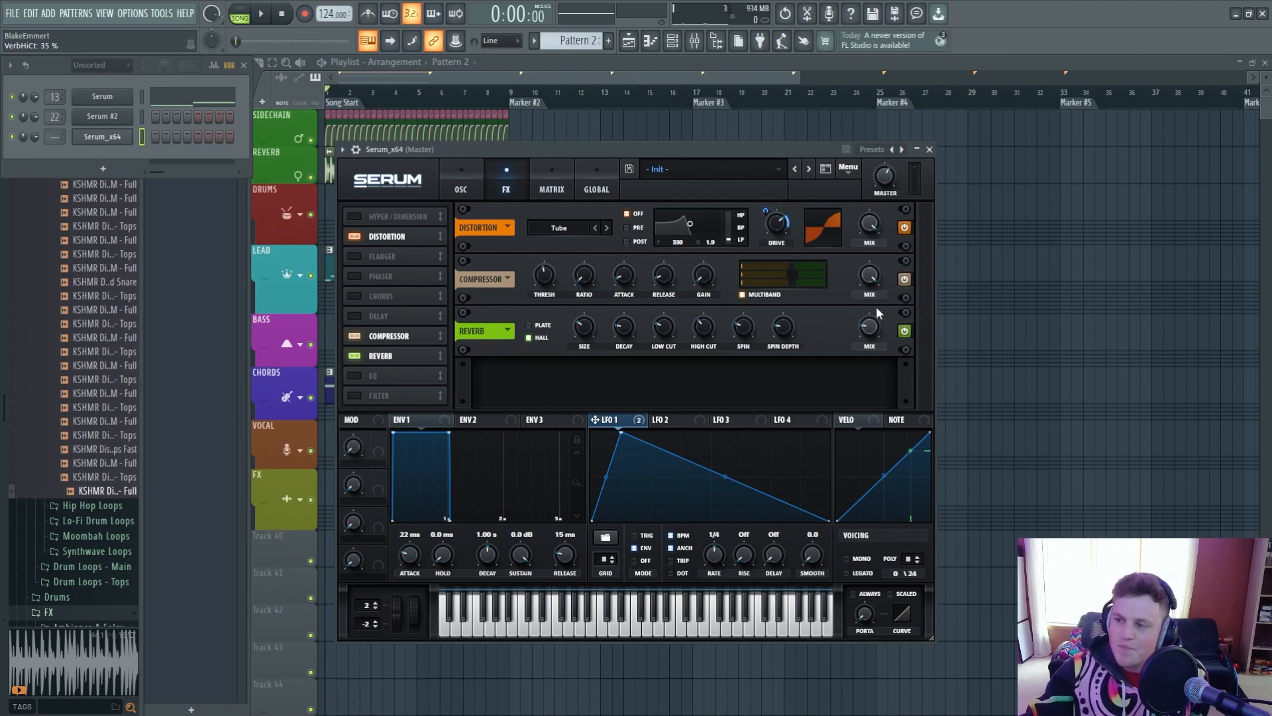
left_click(872, 329)
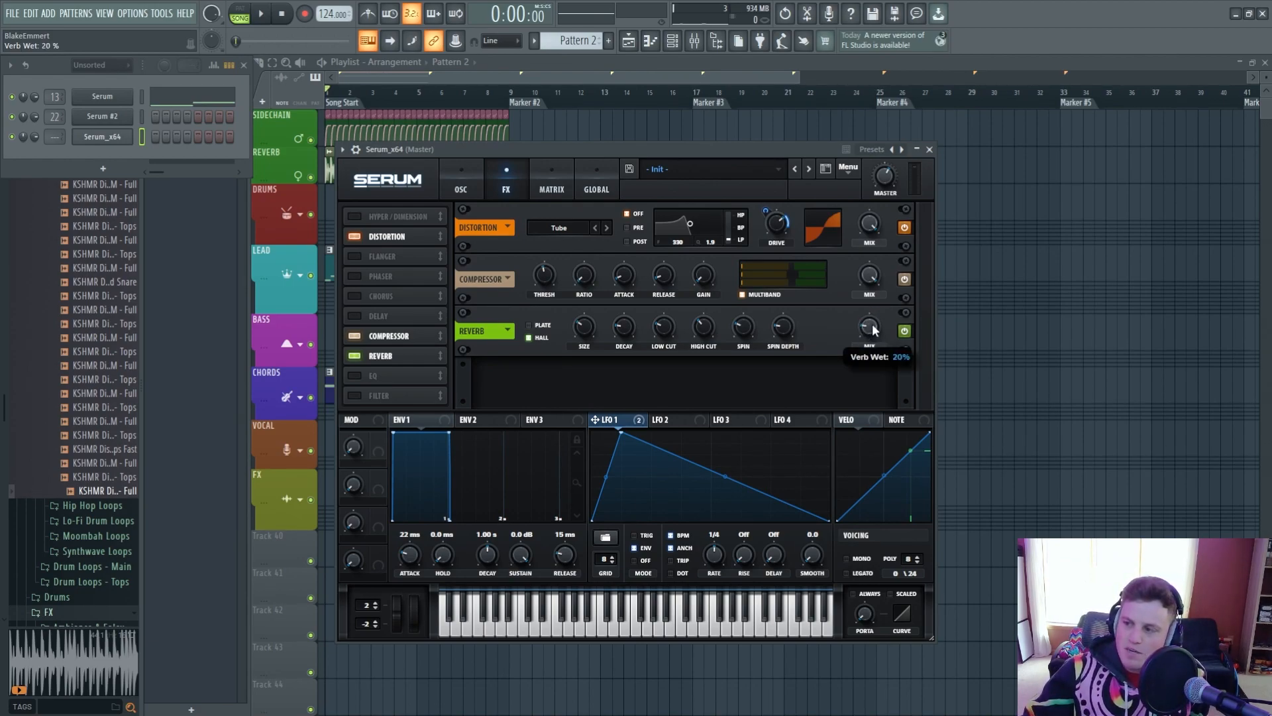
left_click_drag(870, 304, 865, 274)
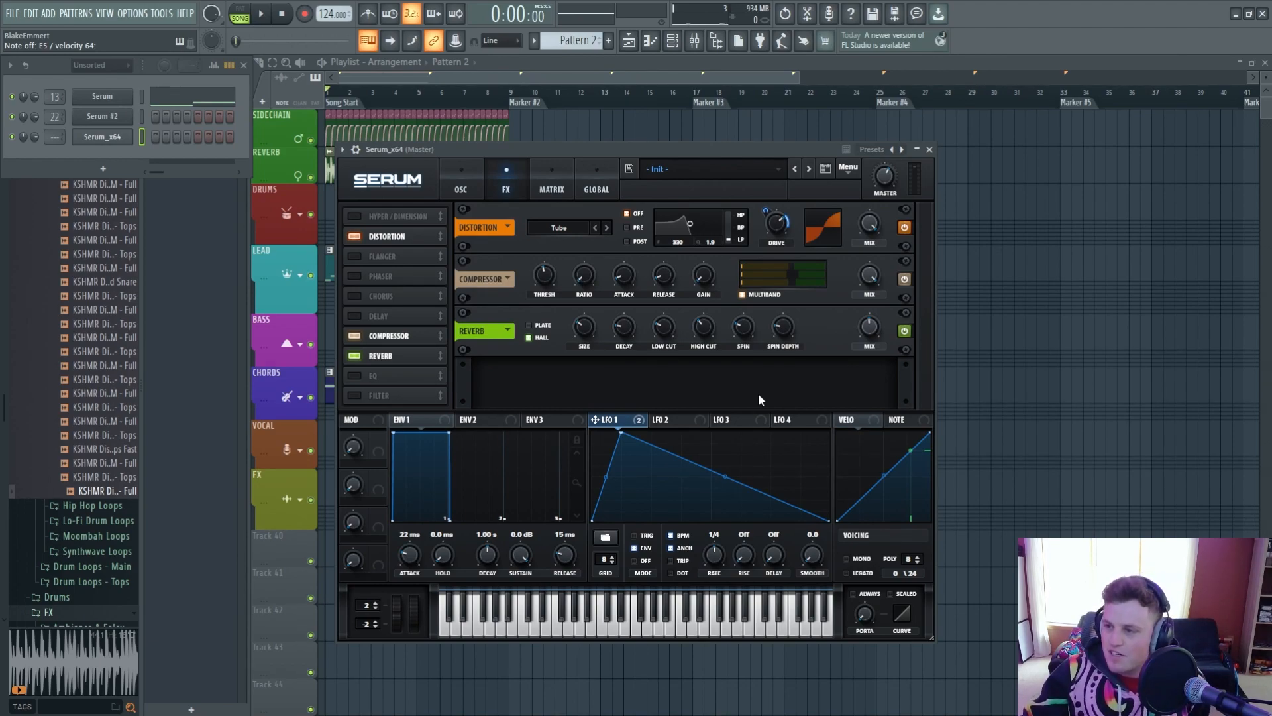
Play the arrangement with the original Serum instrument open to compare its oscillator page, and return to the Serum_x64 patch
left_click(464, 186)
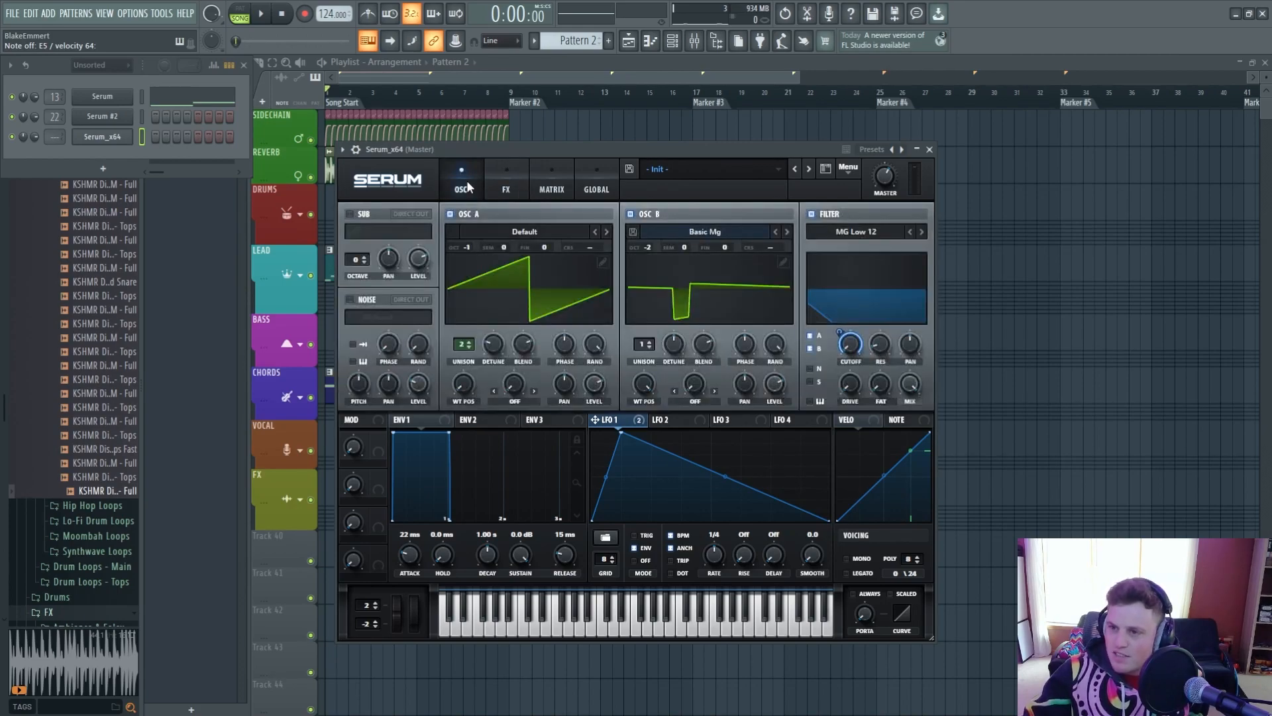
left_click_drag(523, 149, 697, 169)
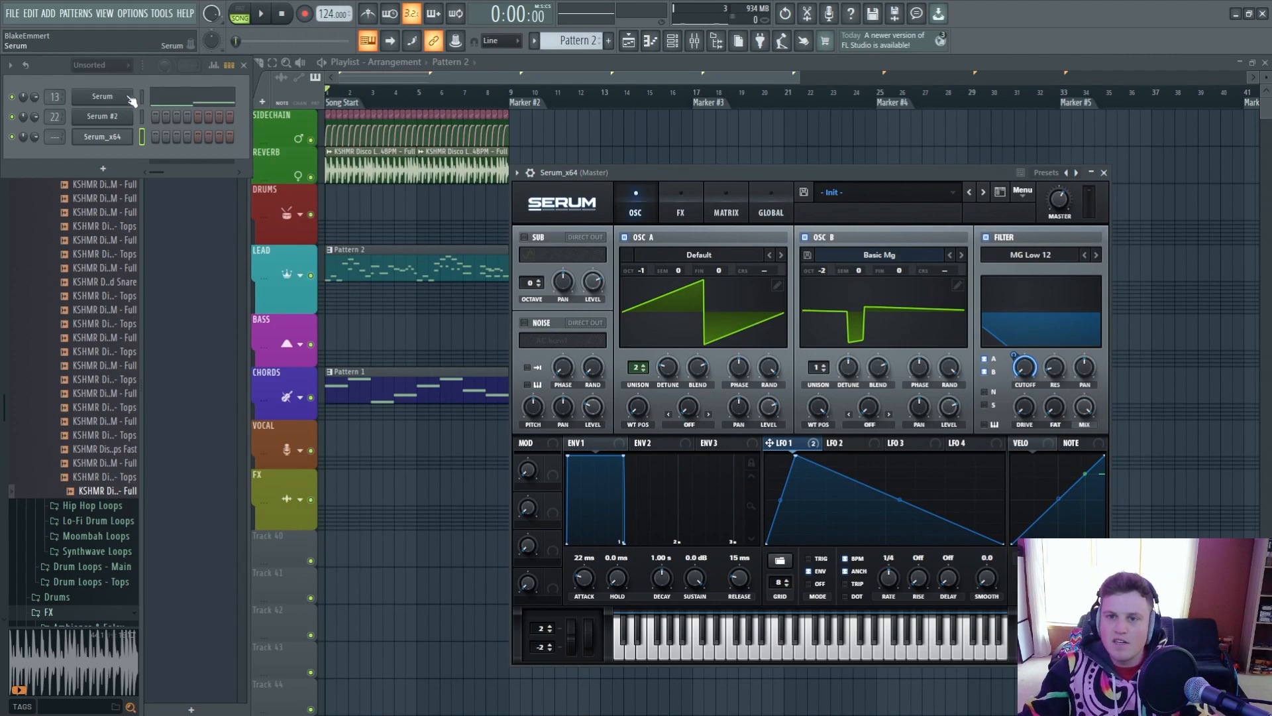
left_click(104, 97)
key("space")
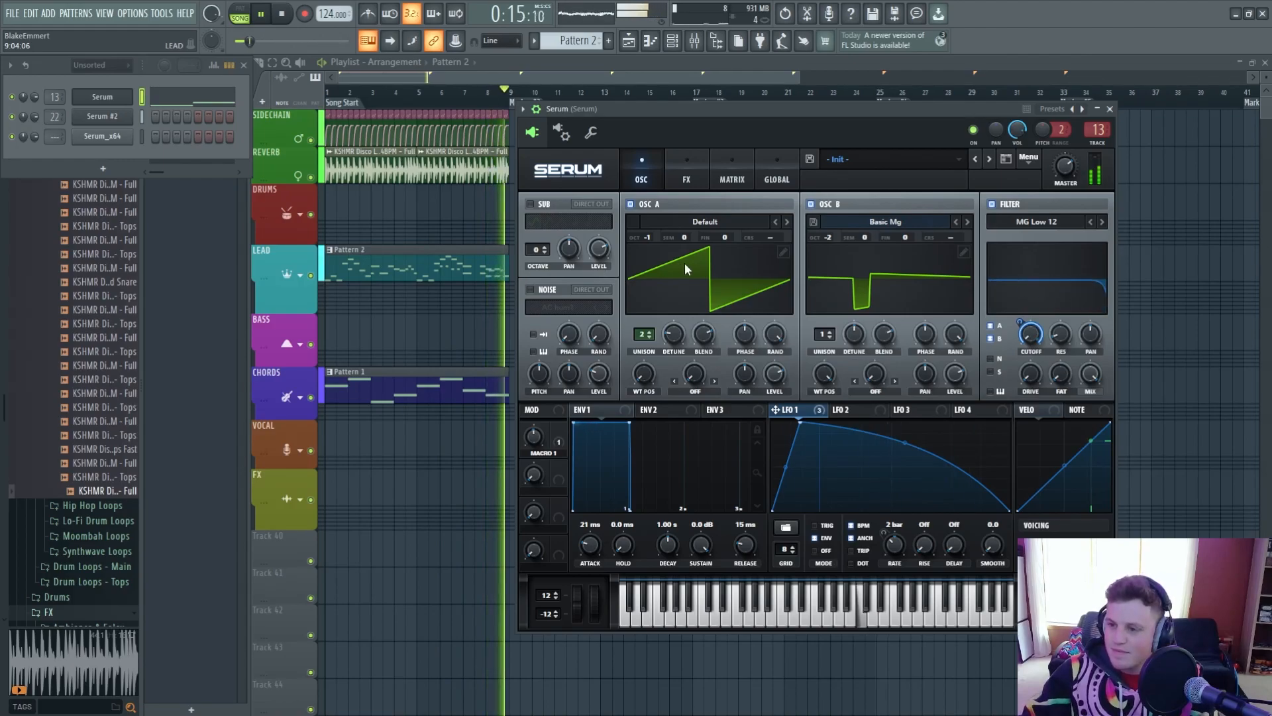
key("space")
left_click(1111, 109)
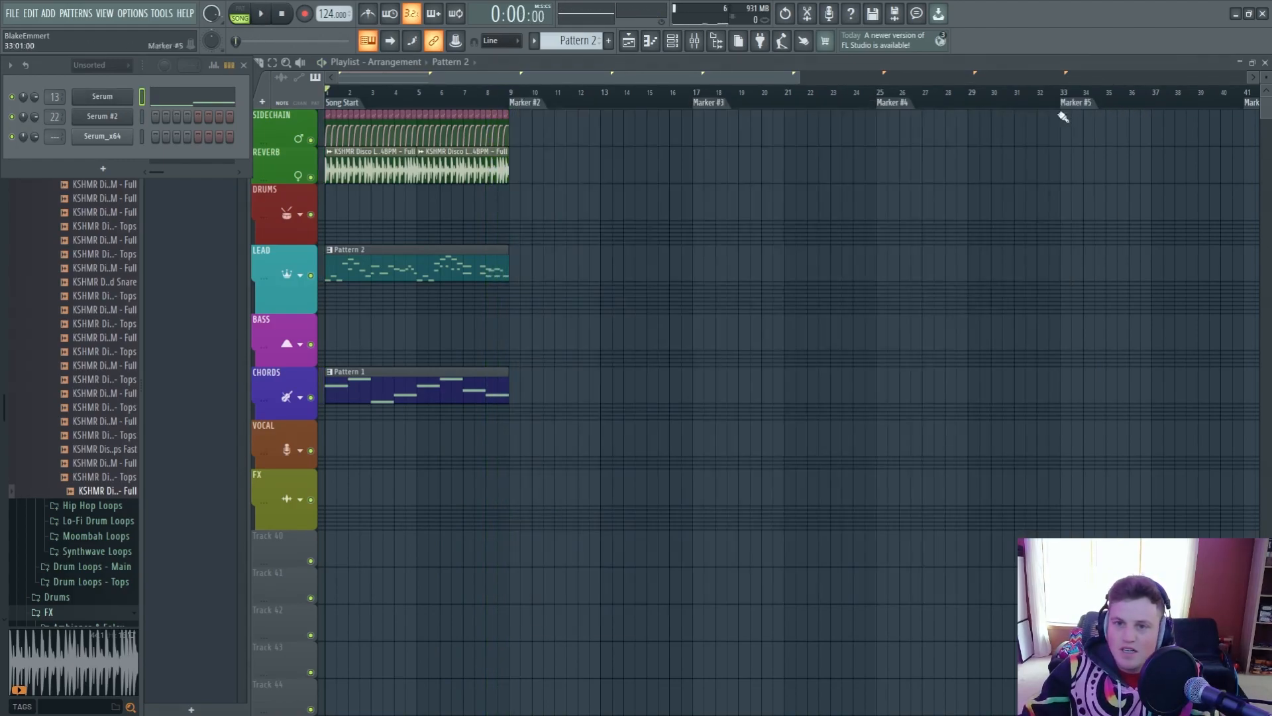
left_click(123, 137)
left_click_drag(805, 173, 641, 152)
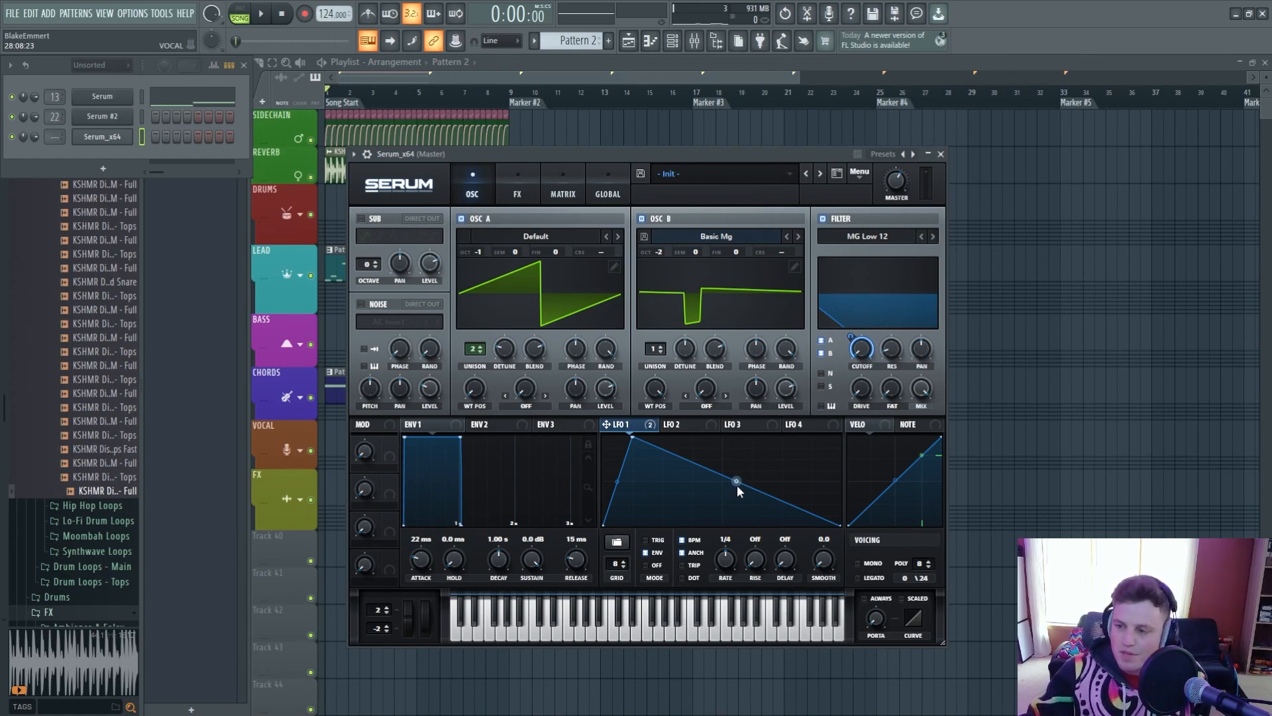
Try LFO 1's peak at the middle of its shape and a rate of one bar, and set the rate back to 1/4
left_click_drag(633, 439, 714, 398)
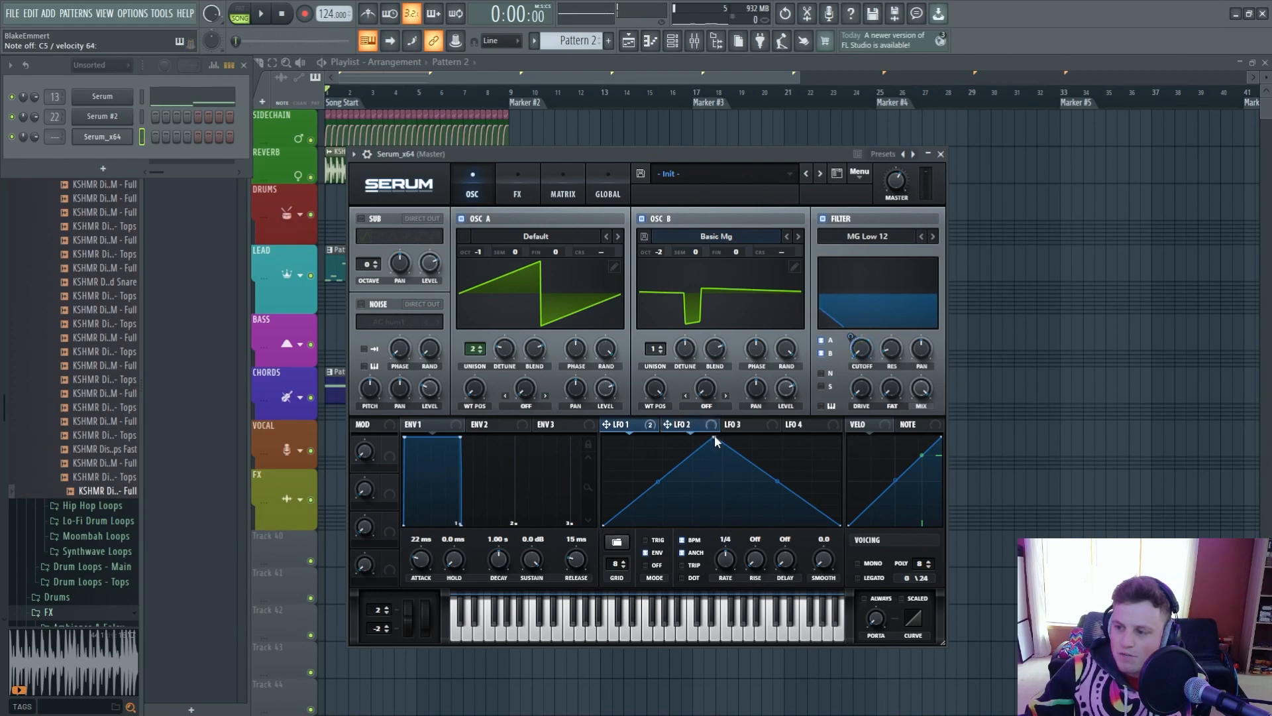
mouse_move(713, 440)
left_mouse_down()
mouse_move(604, 439)
mouse_move(725, 423)
left_mouse_up()
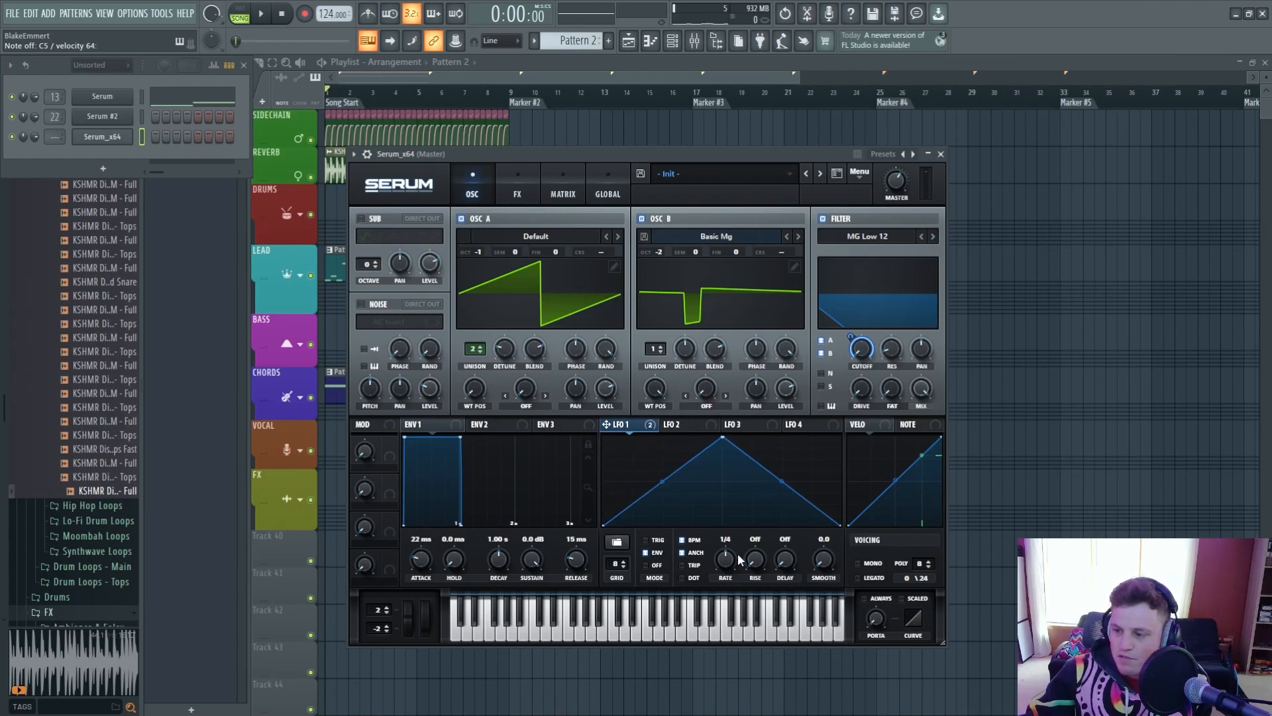
left_click_drag(730, 555, 724, 567)
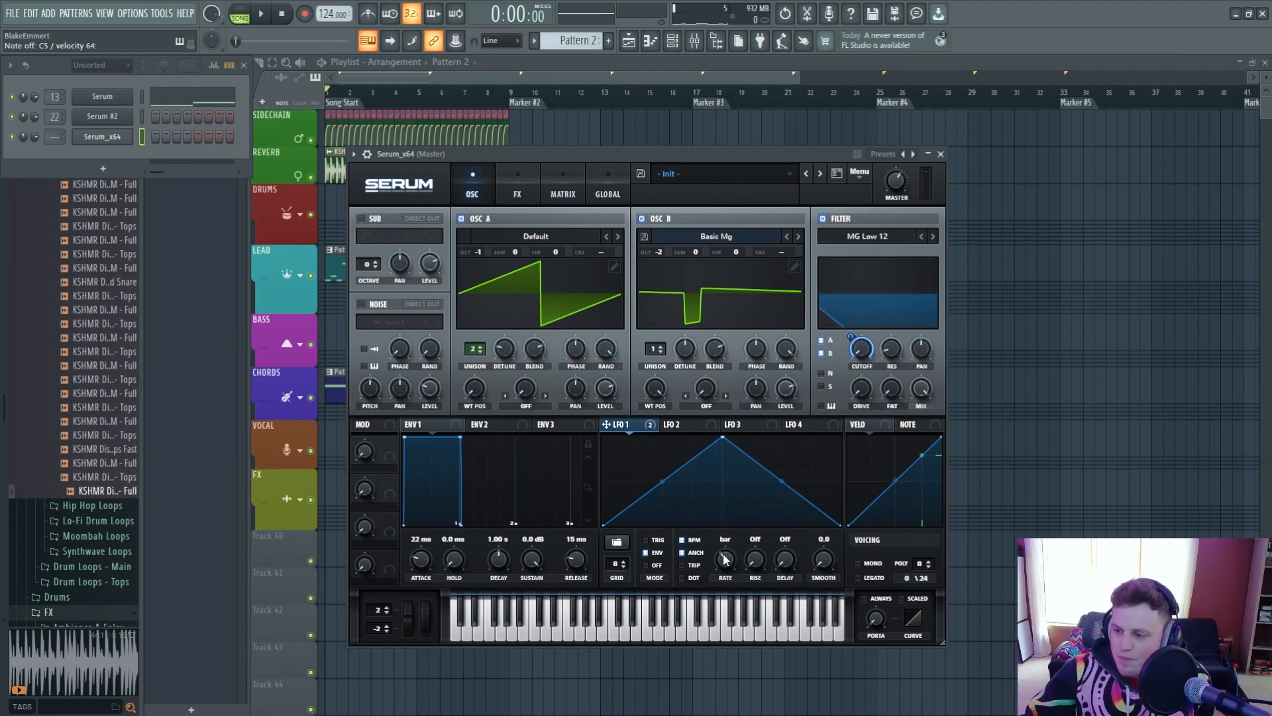
left_click_drag(726, 560, 730, 539)
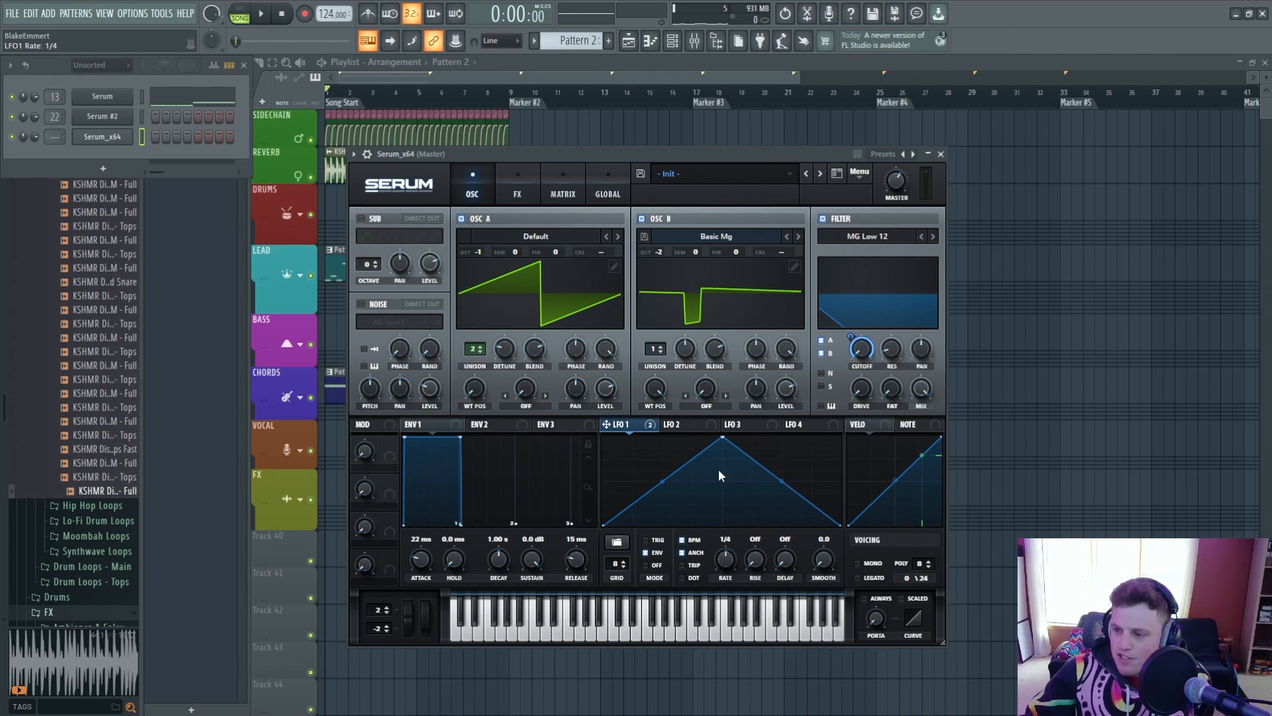
Reshape LFO 1 with its peak slightly after the start and a gently outward-curved fall
left_click_drag(721, 438, 604, 438)
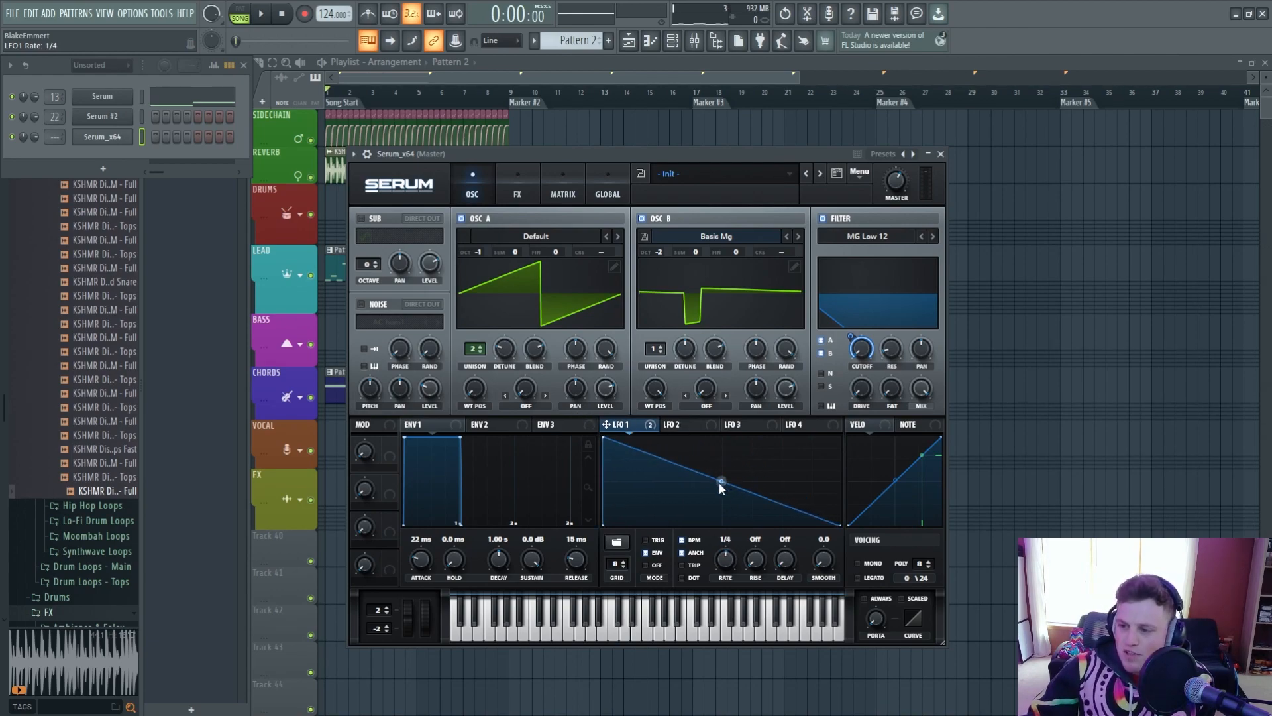
left_click_drag(721, 481, 745, 461)
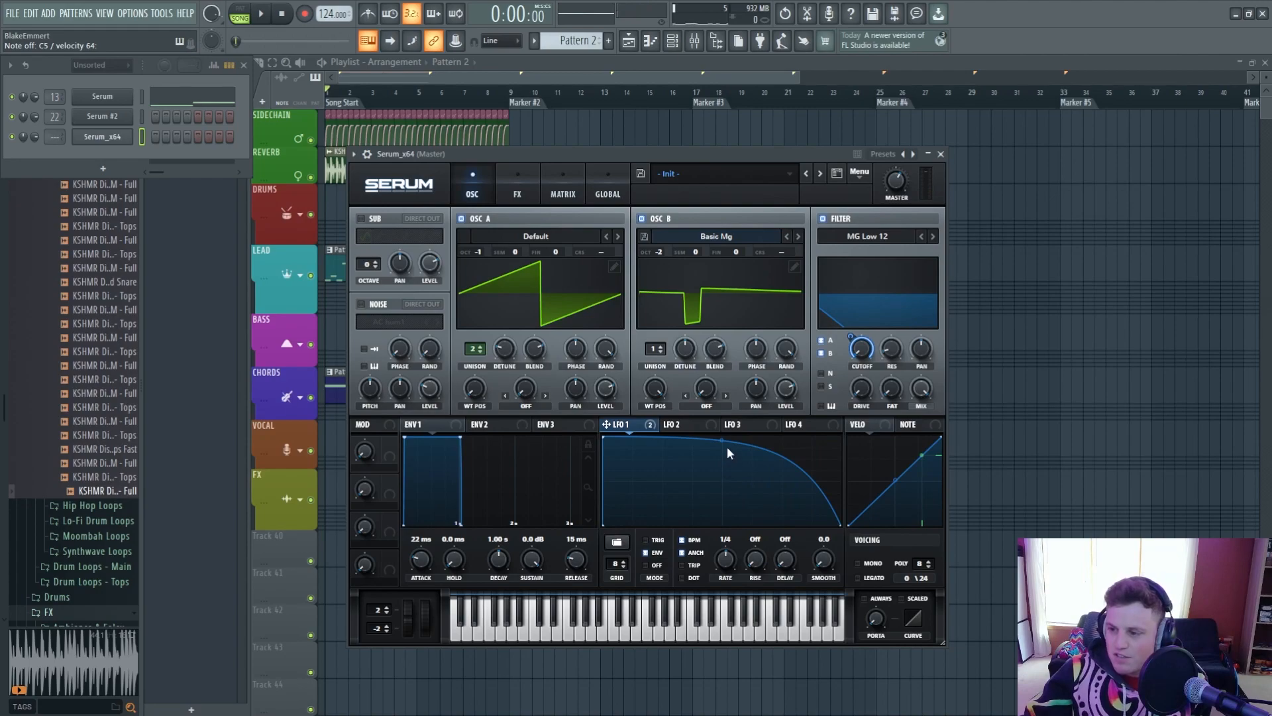
left_click_drag(723, 443, 723, 448)
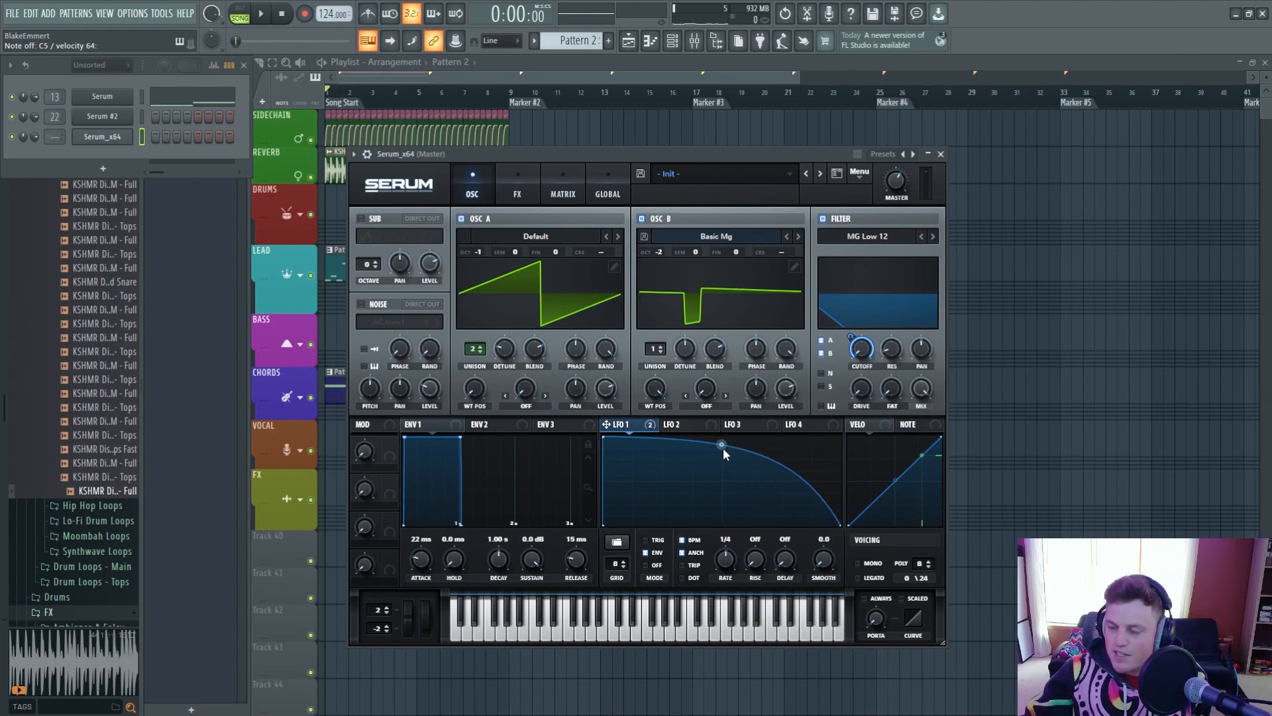
left_click_drag(604, 439, 634, 432)
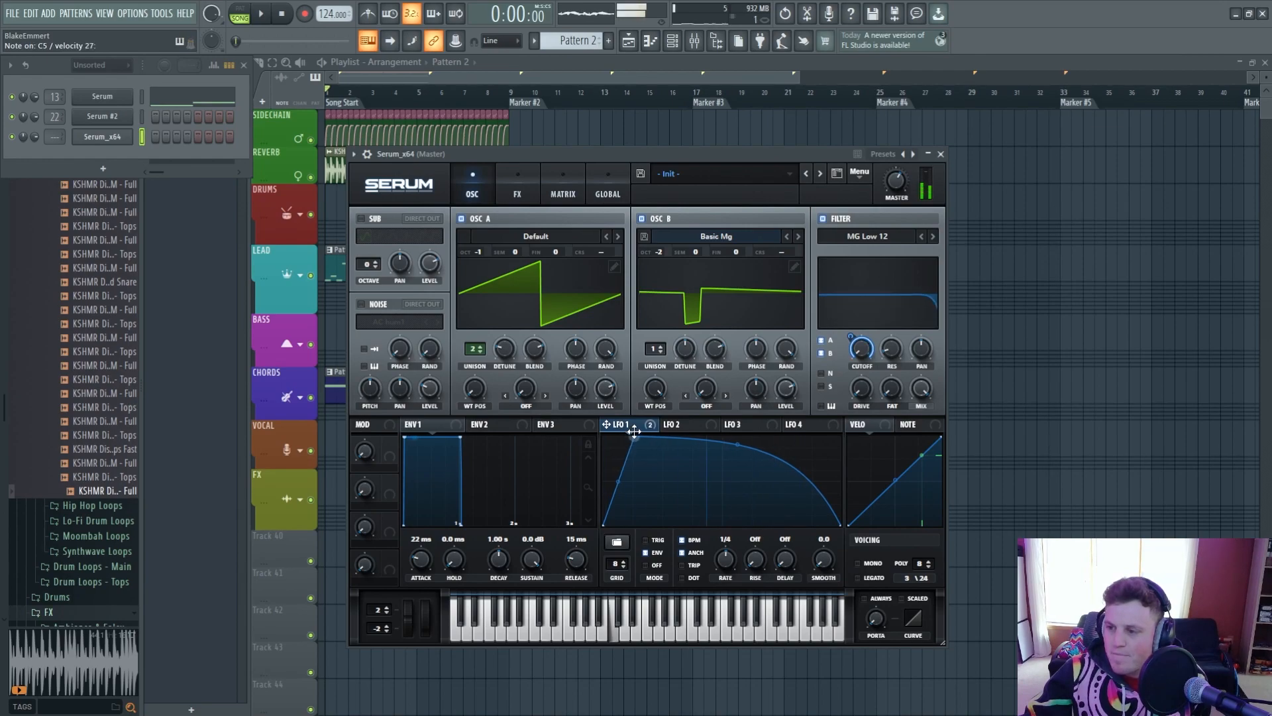
left_click_drag(737, 444, 737, 468)
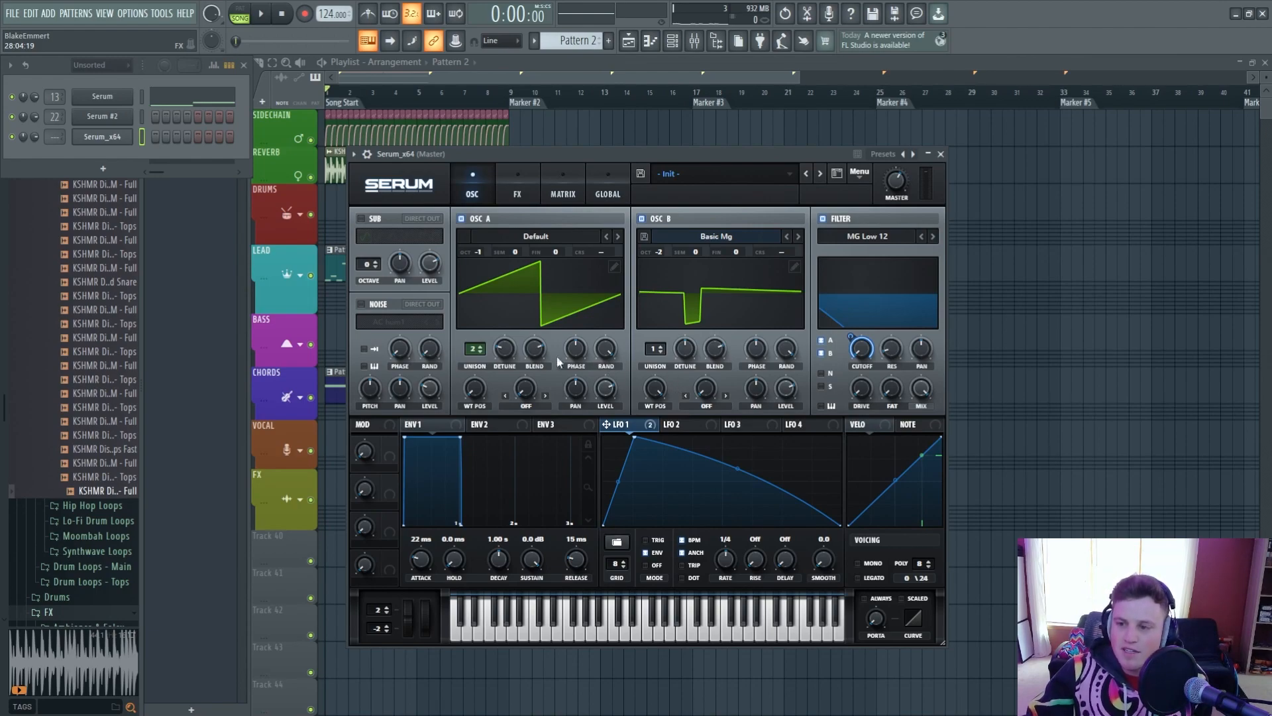
Try two unison voices on oscillator B and set it back to 1
left_click(652, 348)
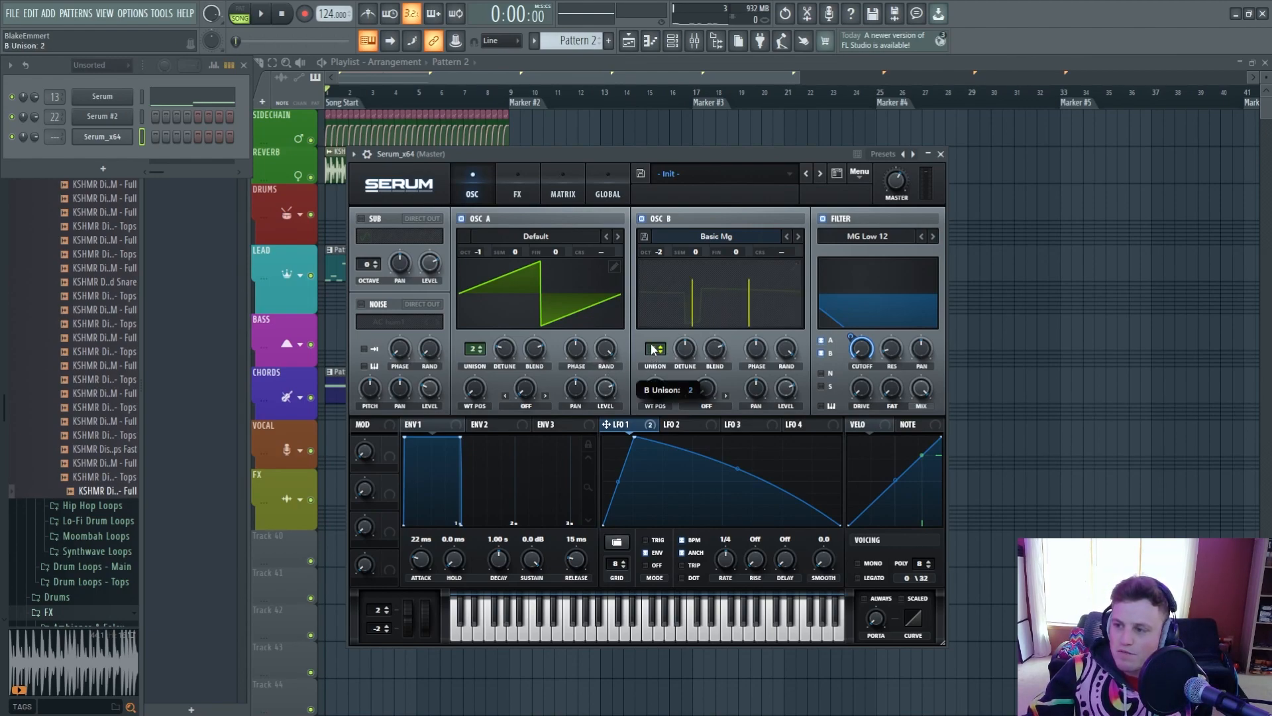
mouse_move(650, 331)
left_mouse_down()
mouse_move(641, 299)
mouse_move(635, 333)
left_mouse_up()
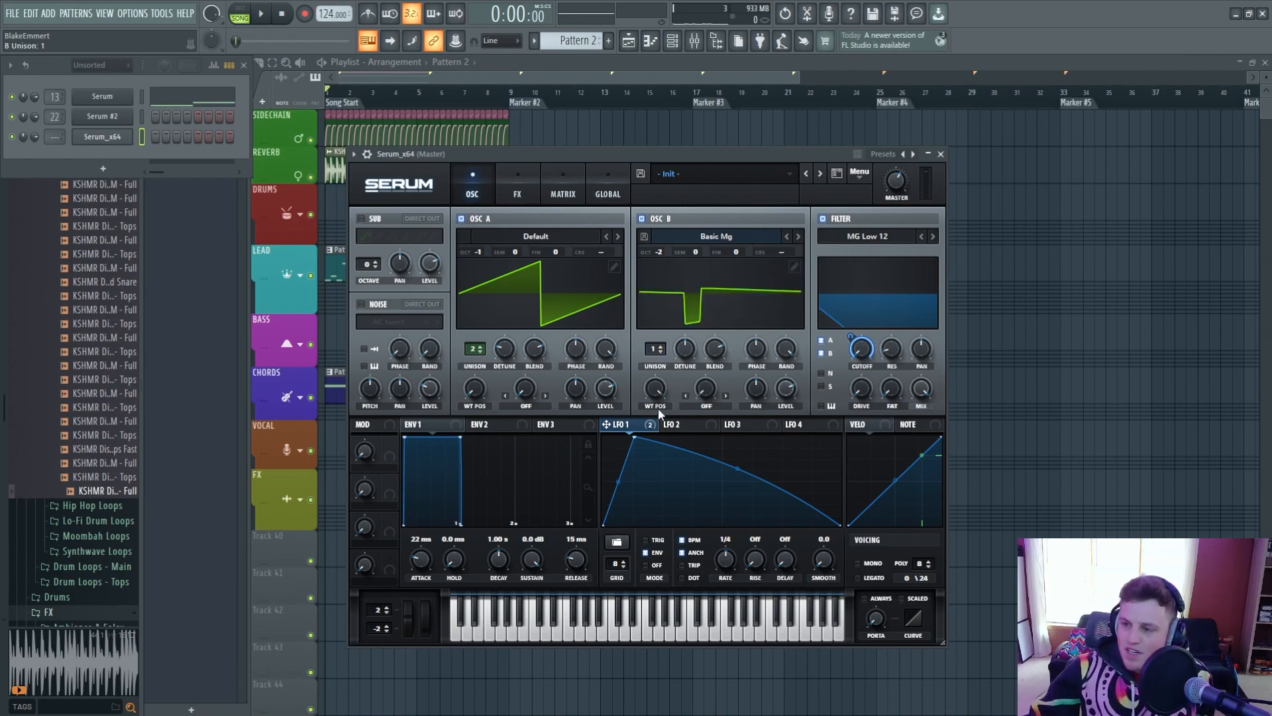
Move LFO 1's peak almost to the start and raise the end of its fall so the shape stays nearly flat and high
left_click_drag(633, 439, 634, 432)
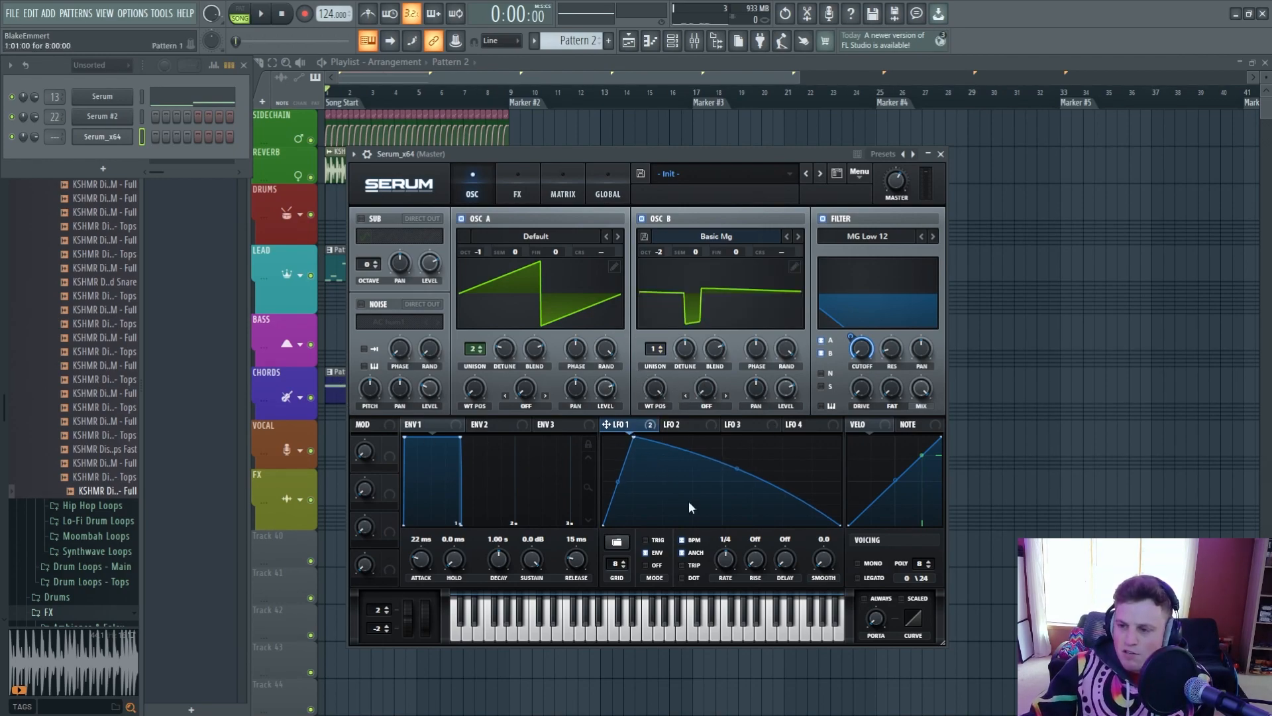
left_click_drag(634, 442, 610, 424)
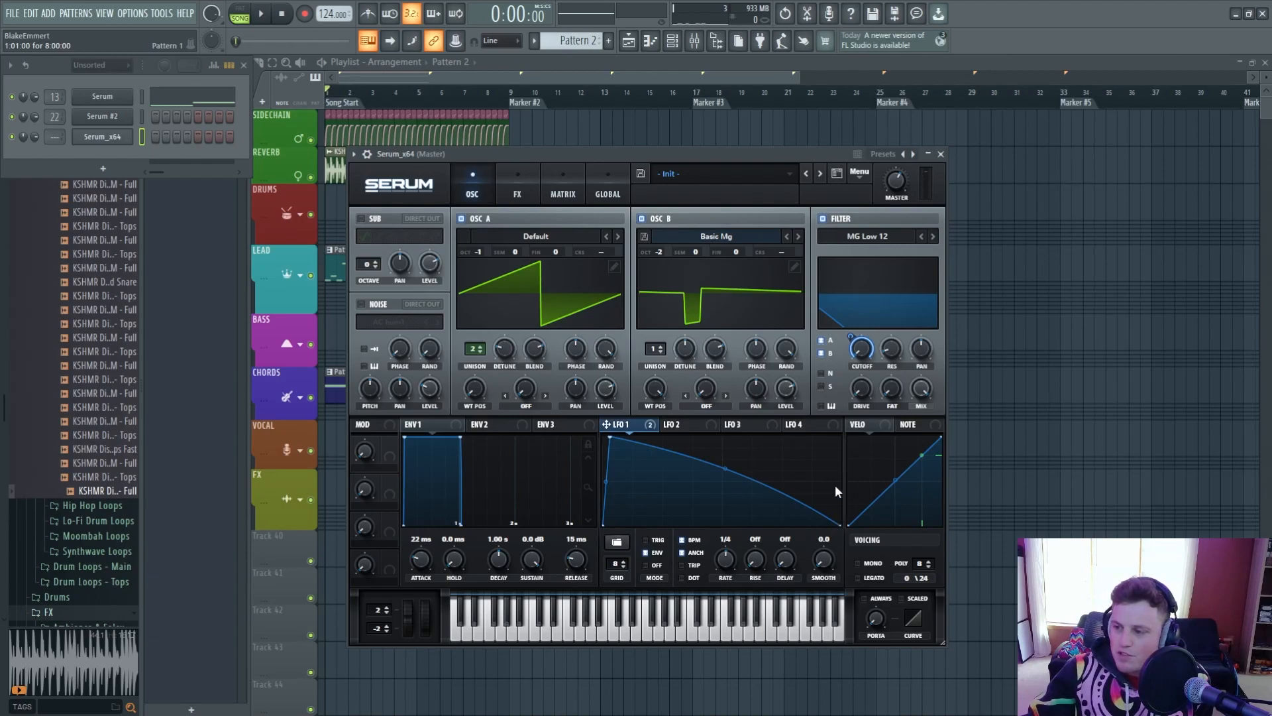
double_click(782, 469)
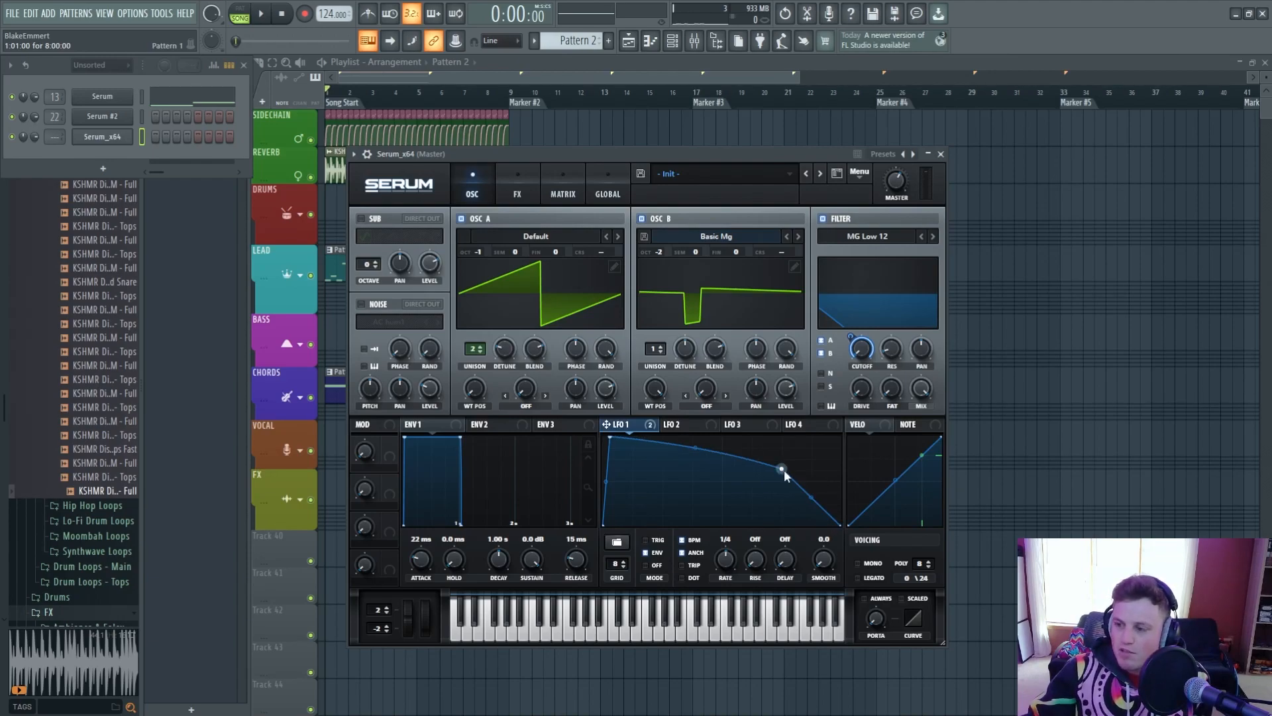
left_click_drag(786, 471, 860, 444)
mouse_move(611, 438)
left_mouse_down()
mouse_move(630, 429)
mouse_move(610, 424)
left_mouse_up()
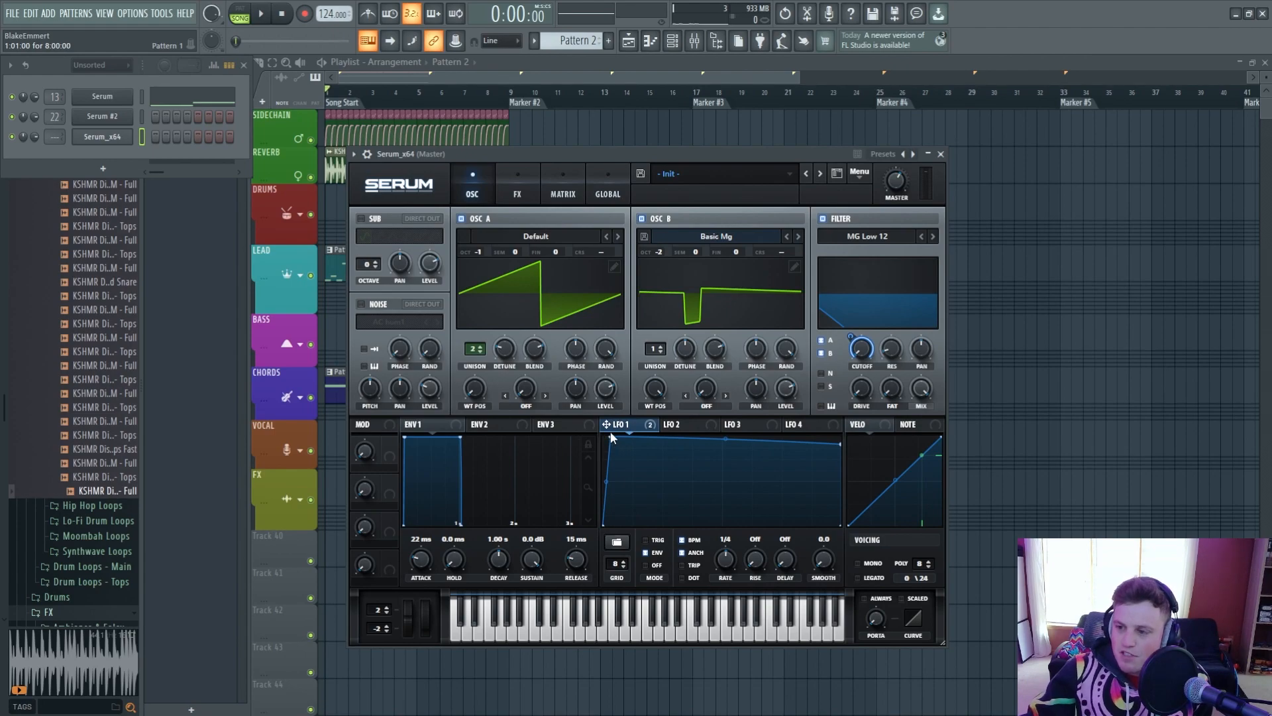
Set LFO 1's rate to one bar and audition the patch with a few notes
left_click_drag(723, 553, 724, 563)
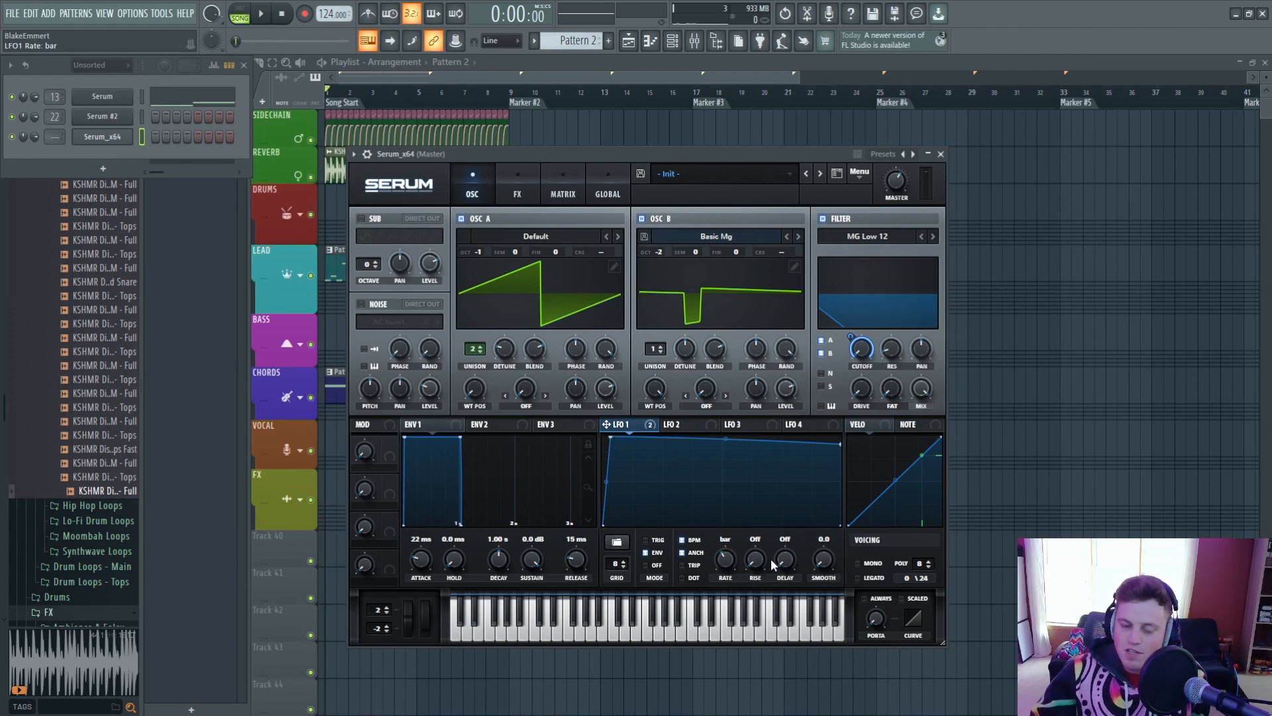
left_click_drag(724, 554, 727, 558)
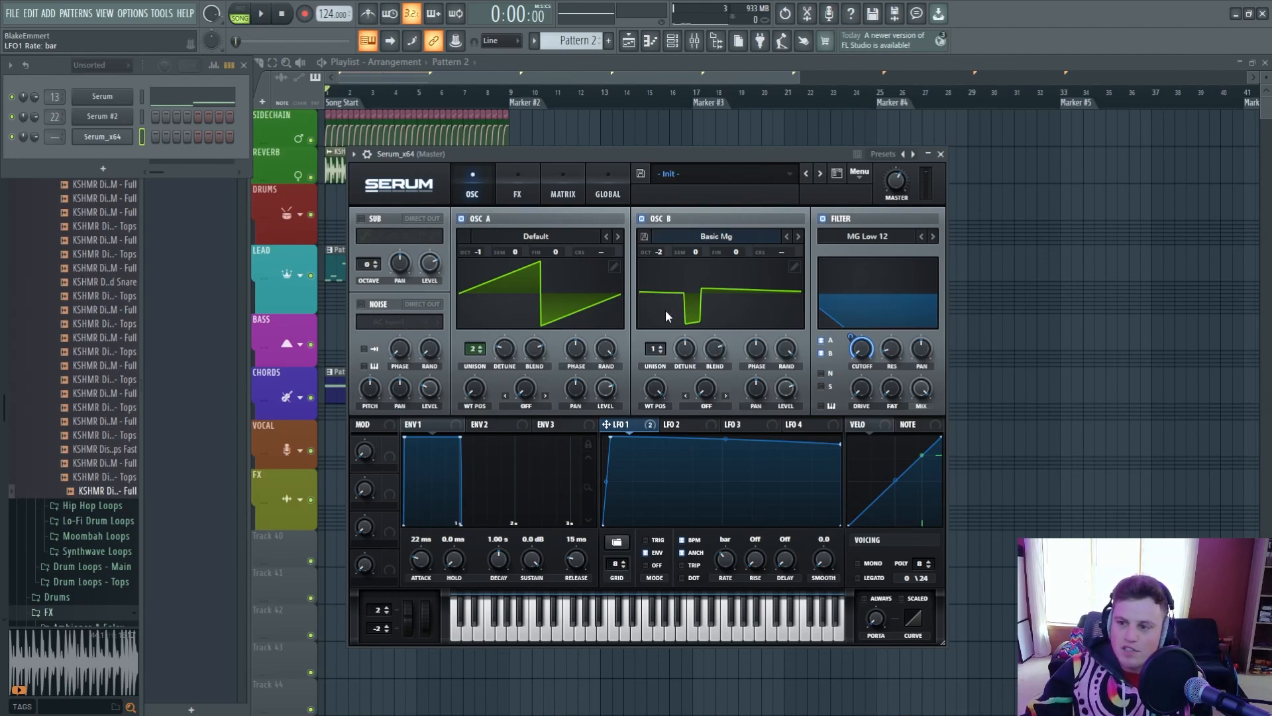
key("b")
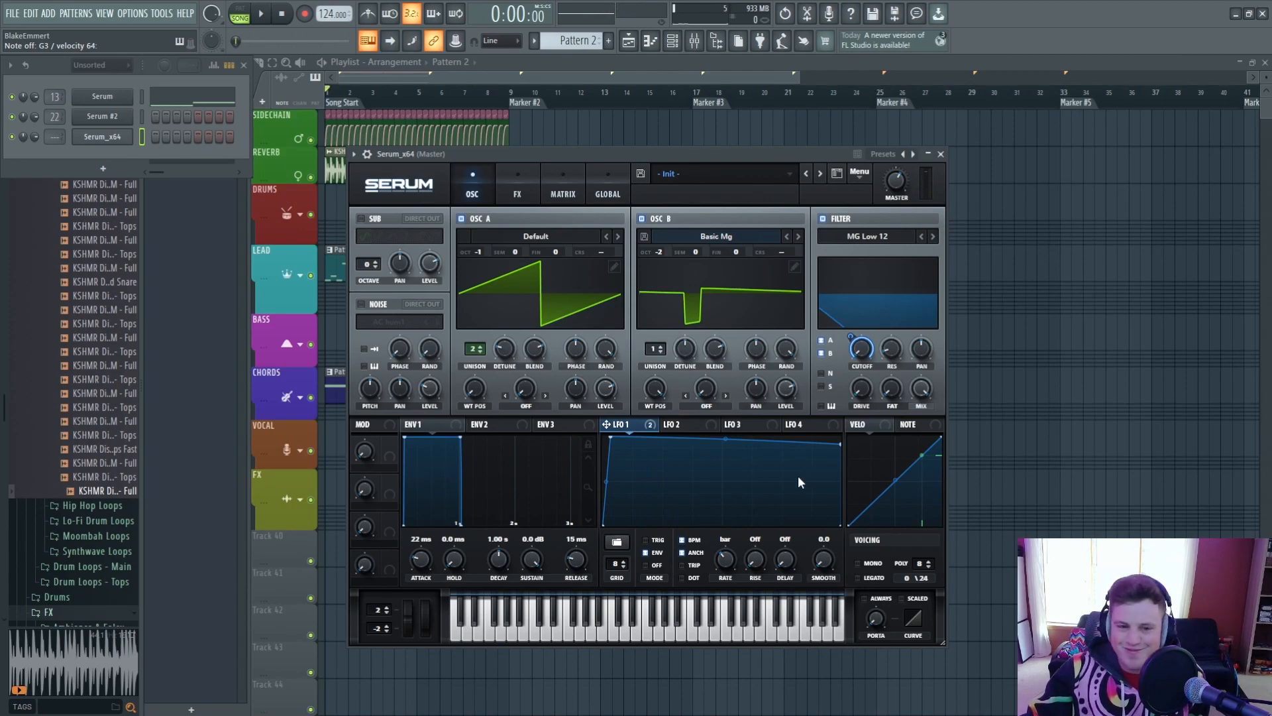
key("y")
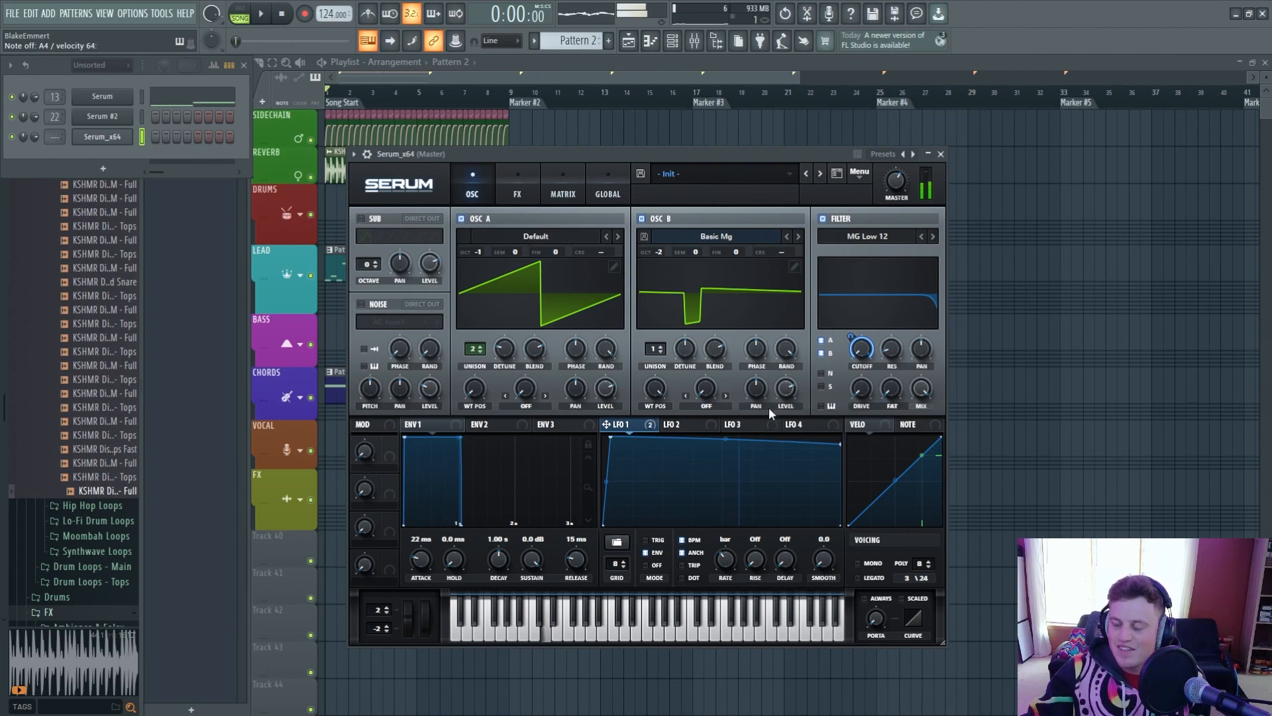
Audition the patch with a few notes and set the filter cutoff to 96 Hz
key("w")
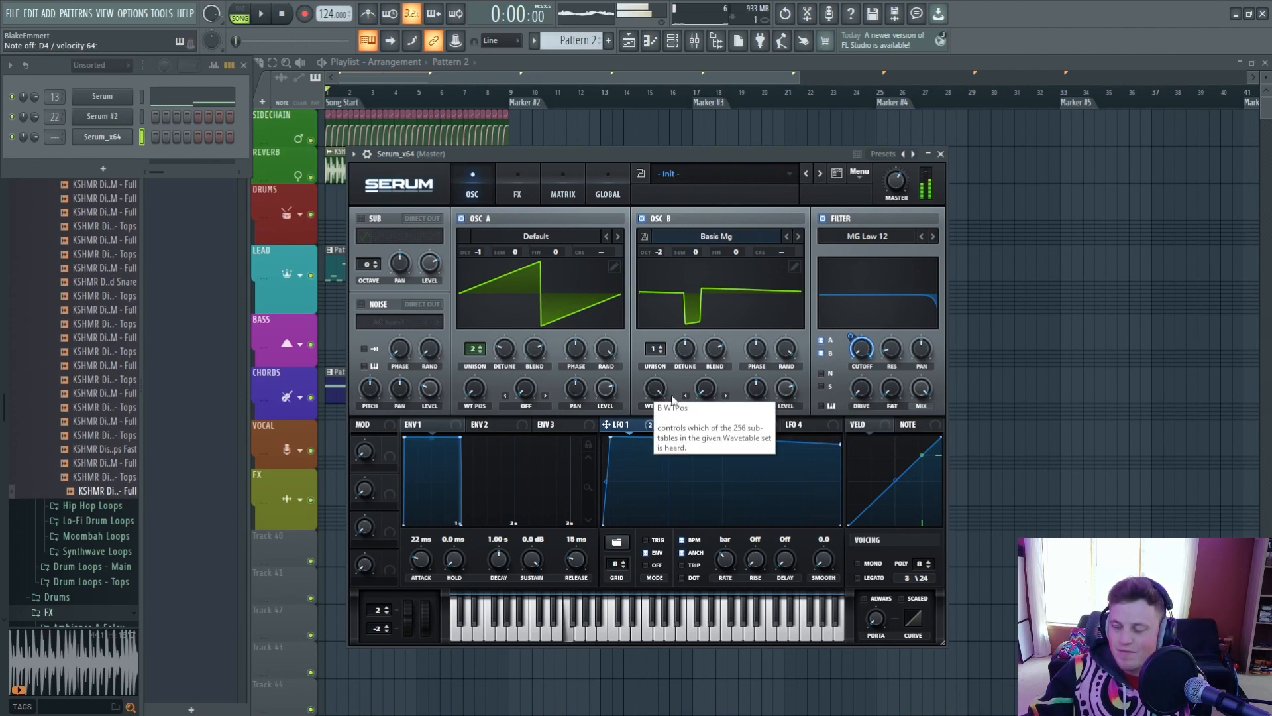
key("r")
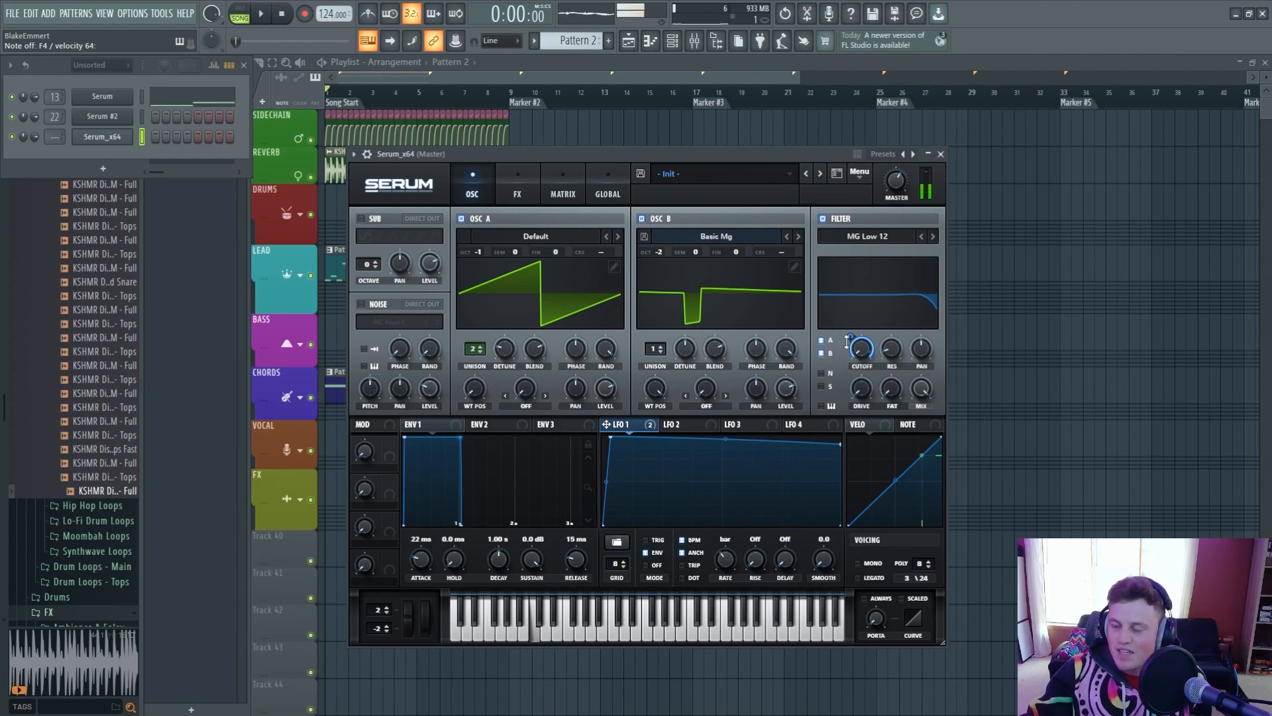
key("q")
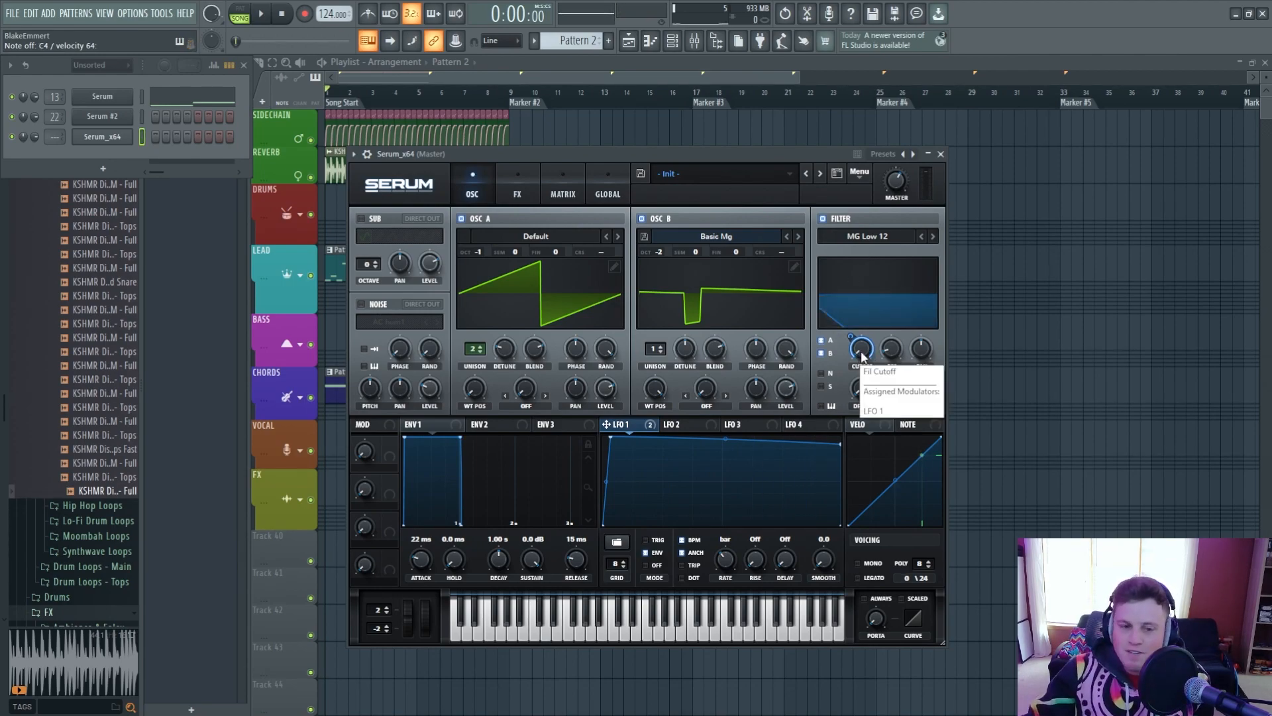
mouse_move(863, 356)
left_mouse_down()
mouse_move(847, 357)
mouse_move(857, 355)
left_mouse_up()
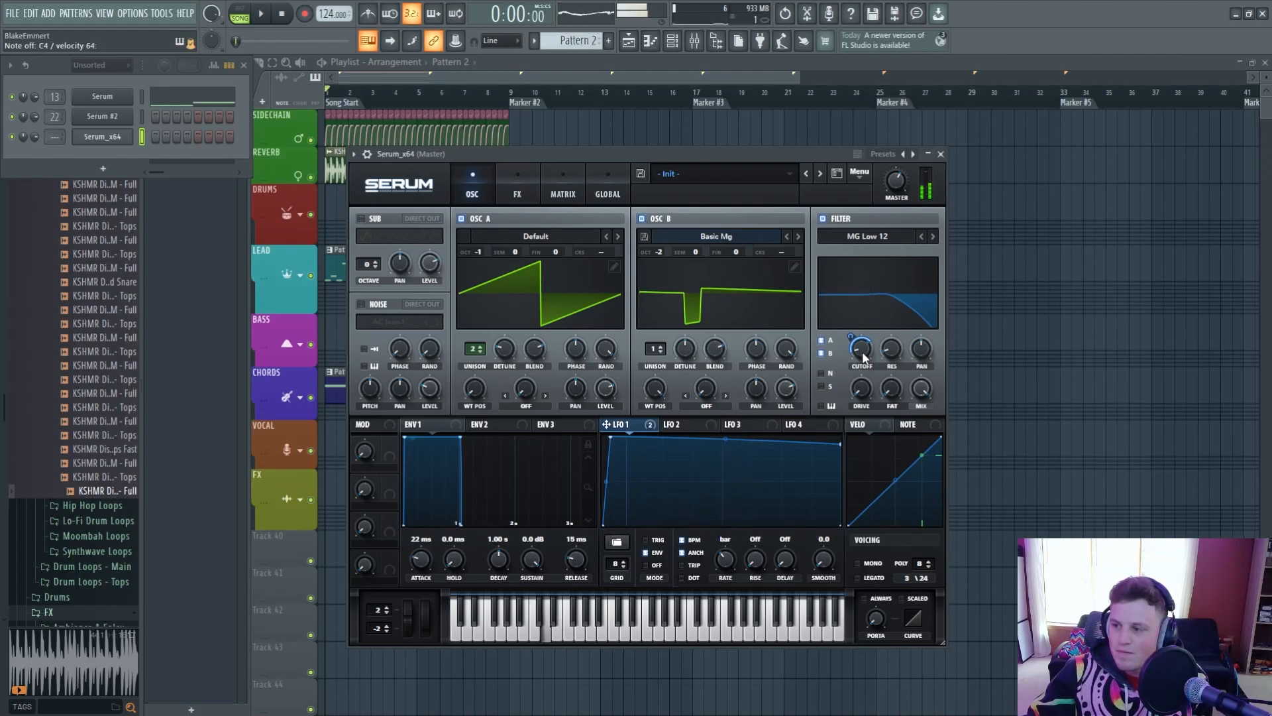
left_click_drag(863, 354, 865, 346)
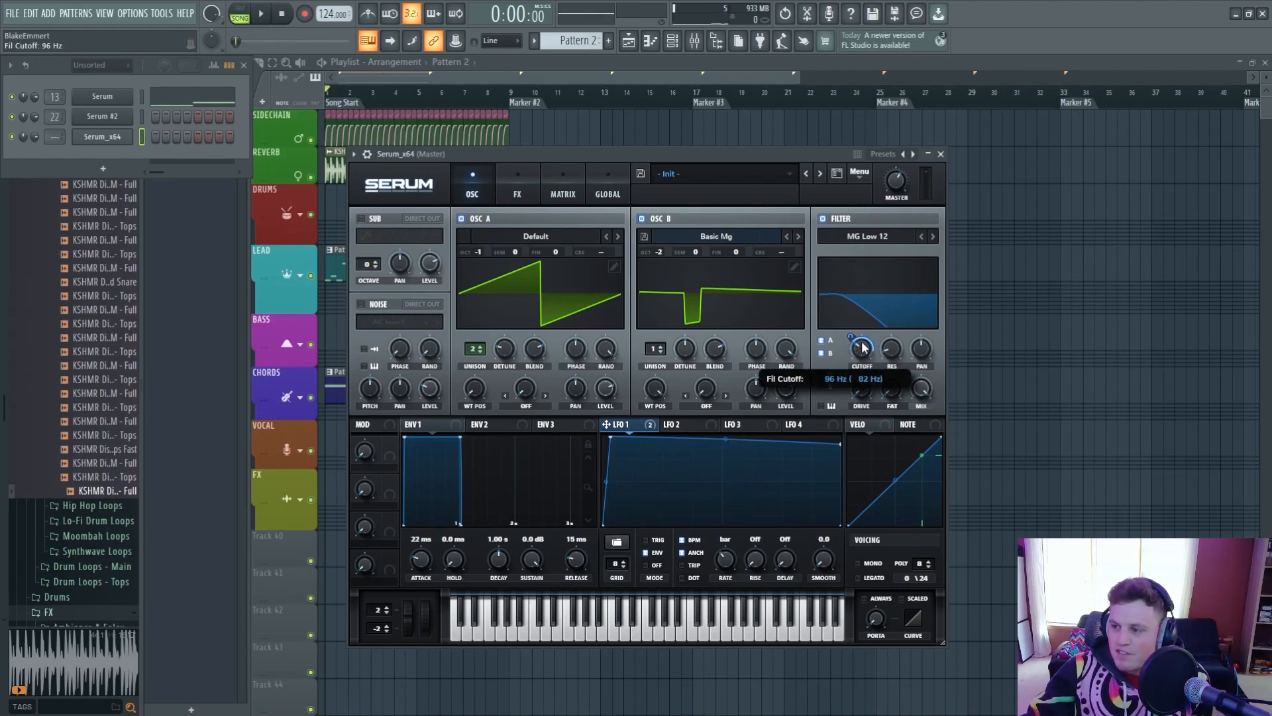
Lower the end of LFO 1's fall partway and set the LFO rate to 1/8
left_click_drag(839, 443, 850, 457)
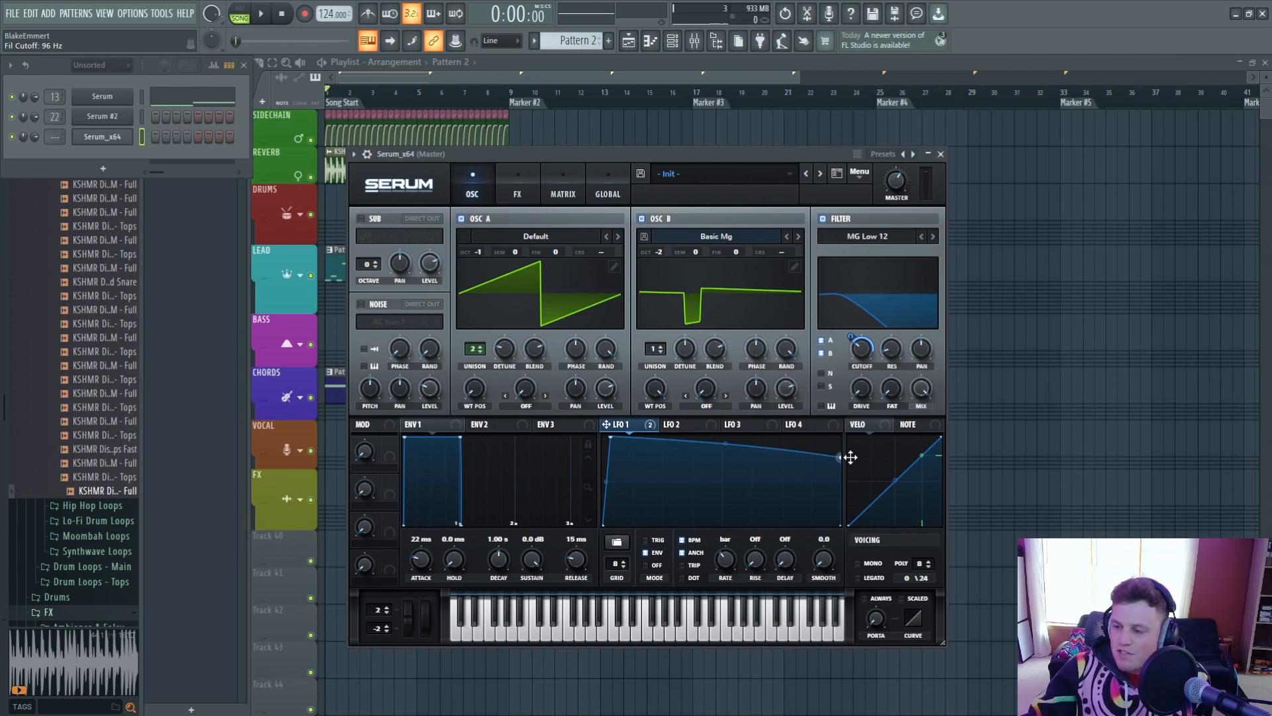
left_click_drag(736, 561, 728, 552)
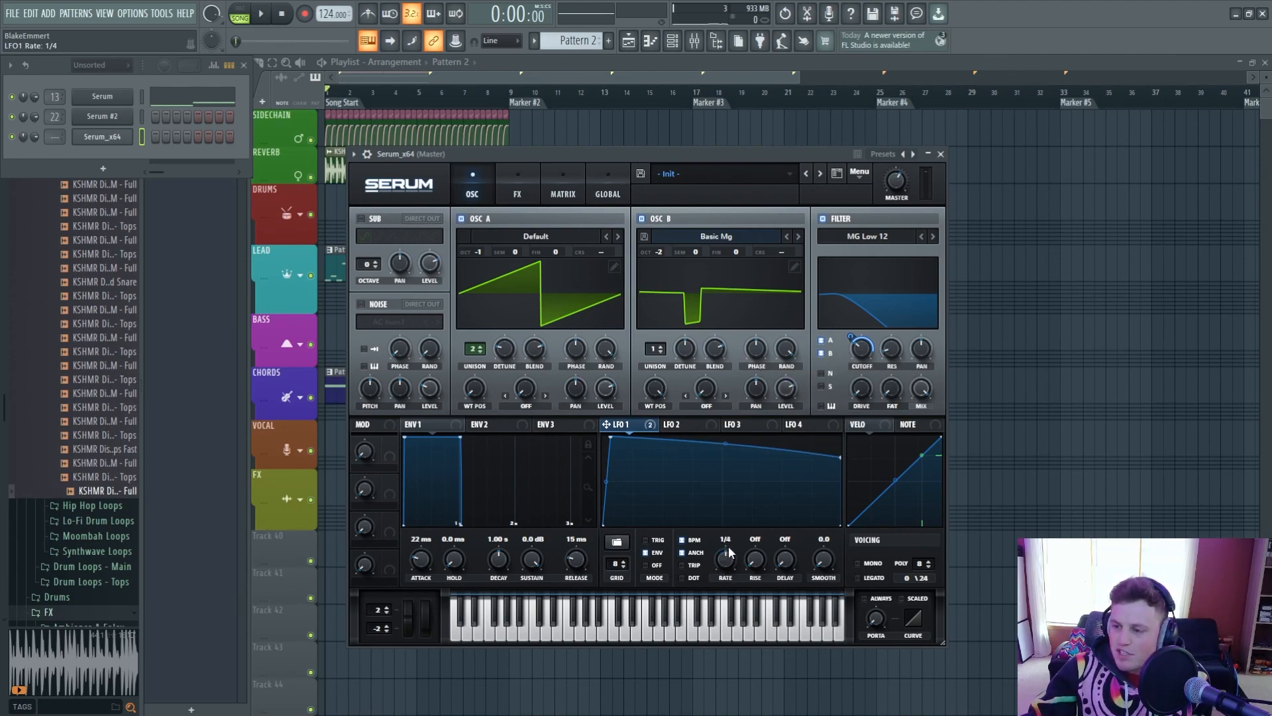
left_click_drag(841, 457, 854, 474)
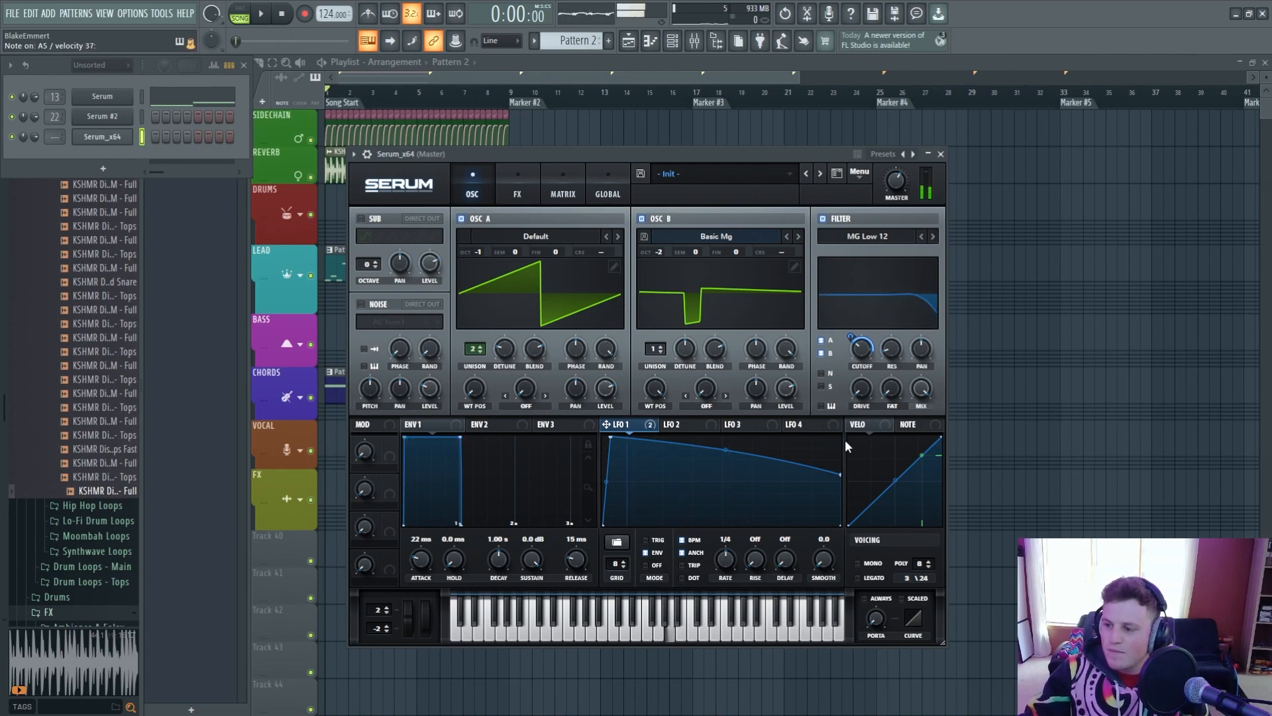
left_click_drag(715, 564, 731, 545)
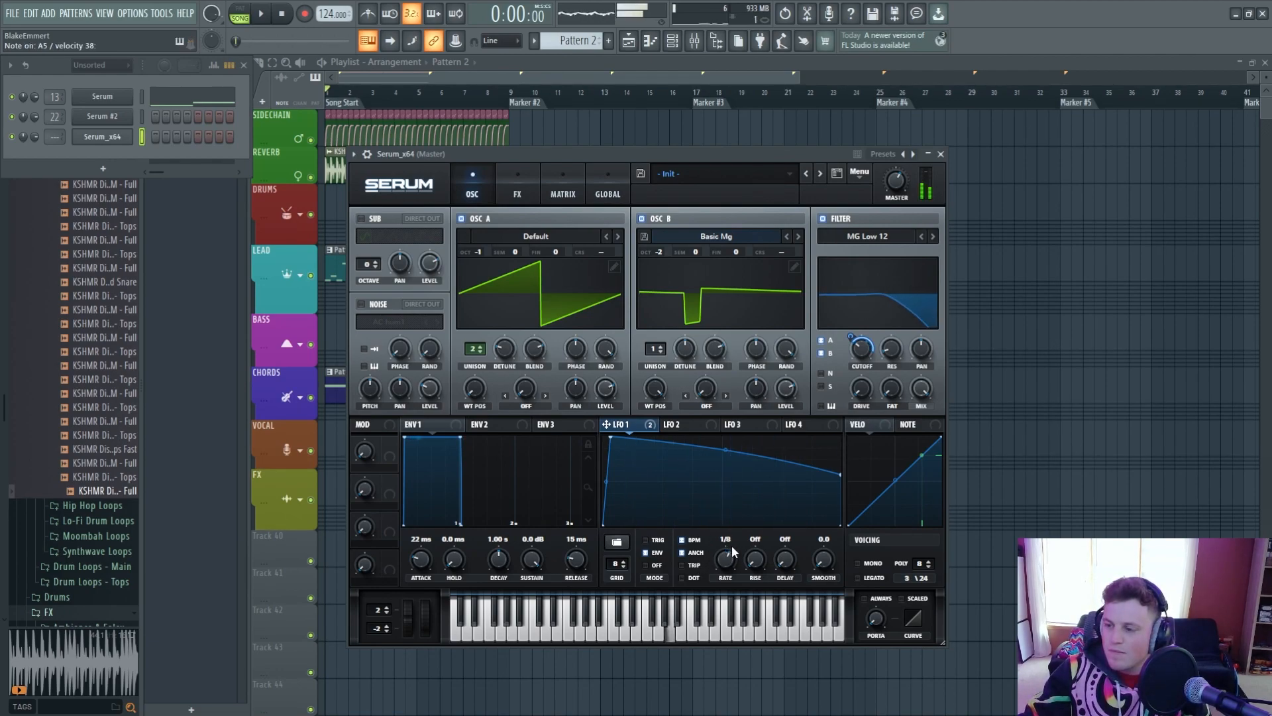
Pull the end of LFO 1's fall down to zero and move its peak slightly later
left_click_drag(837, 476, 851, 530)
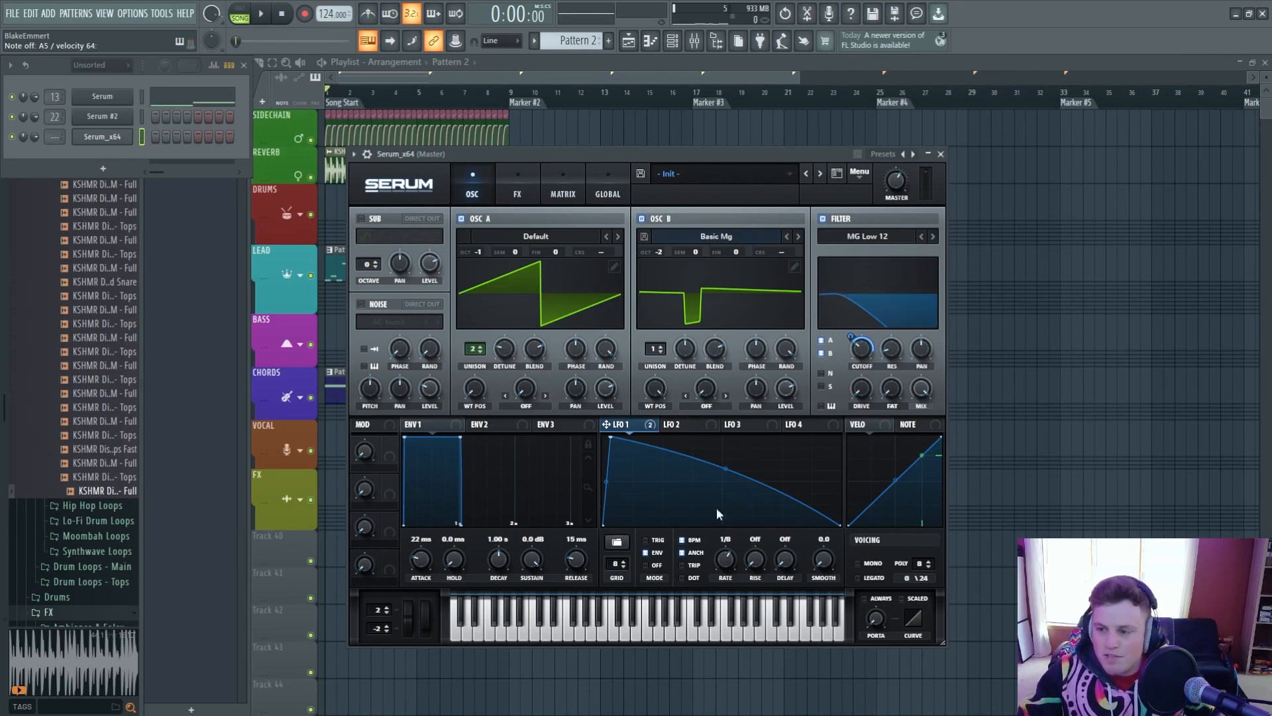
left_click_drag(611, 437, 628, 436)
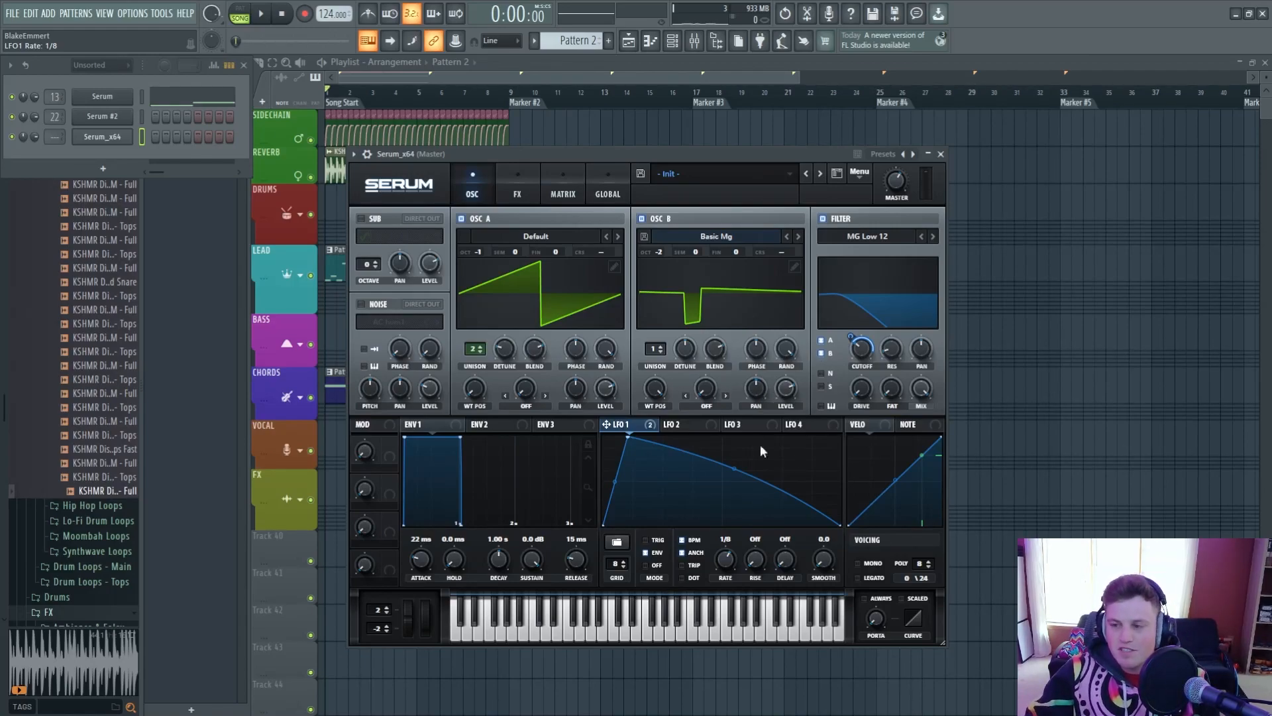
left_click_drag(632, 438, 634, 431)
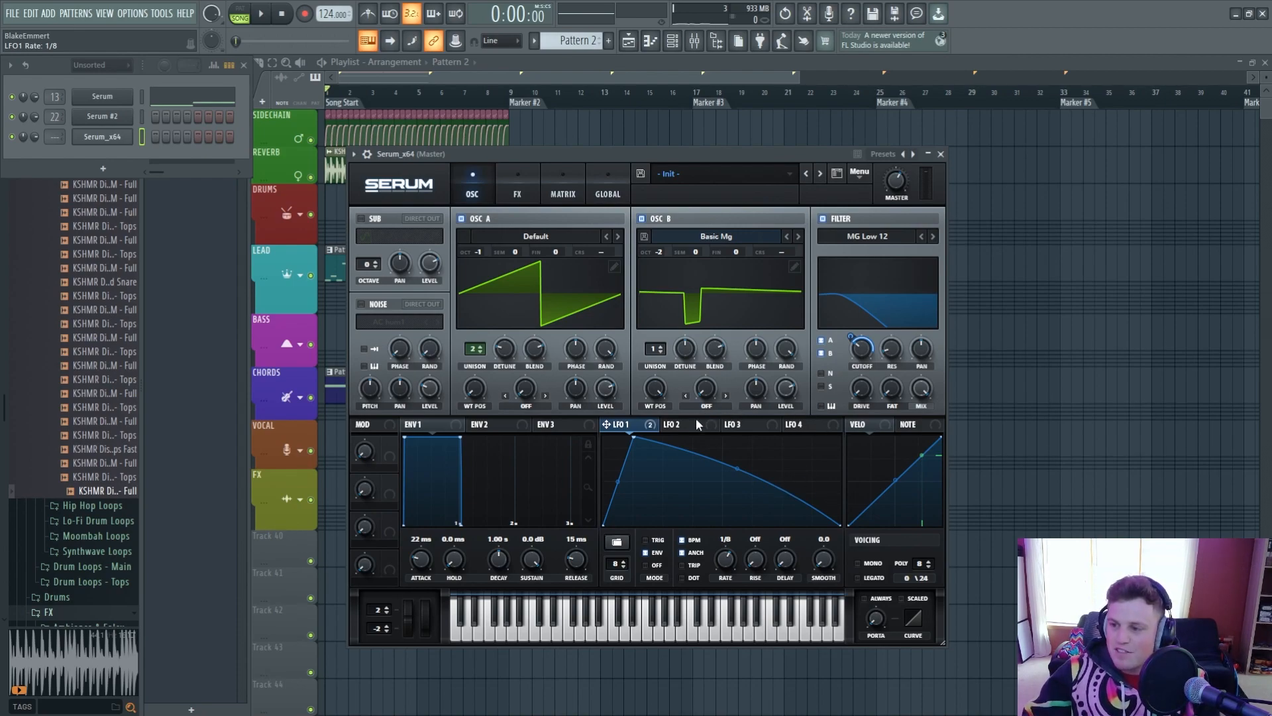
Move the synth window clear of the playlist clips, open the original Serum channel and play the arrangement to hear the original patch
left_click_drag(558, 153, 731, 115)
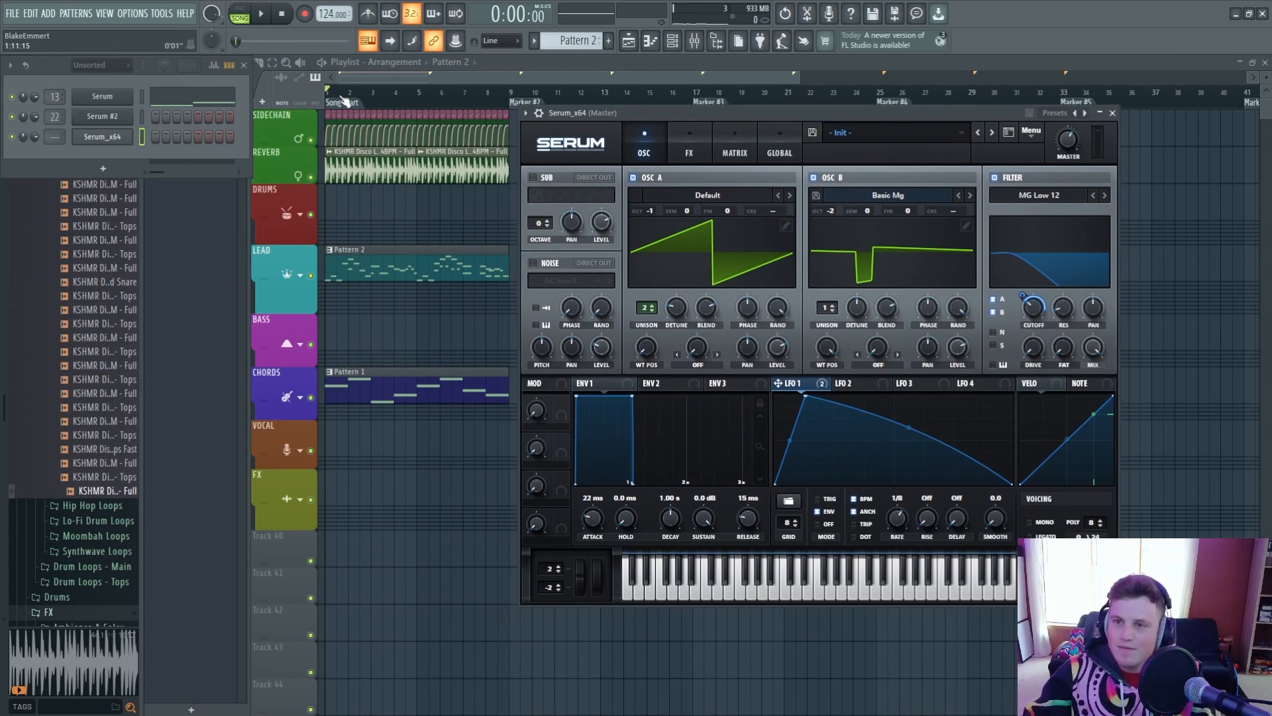
left_click(103, 96)
key("space")
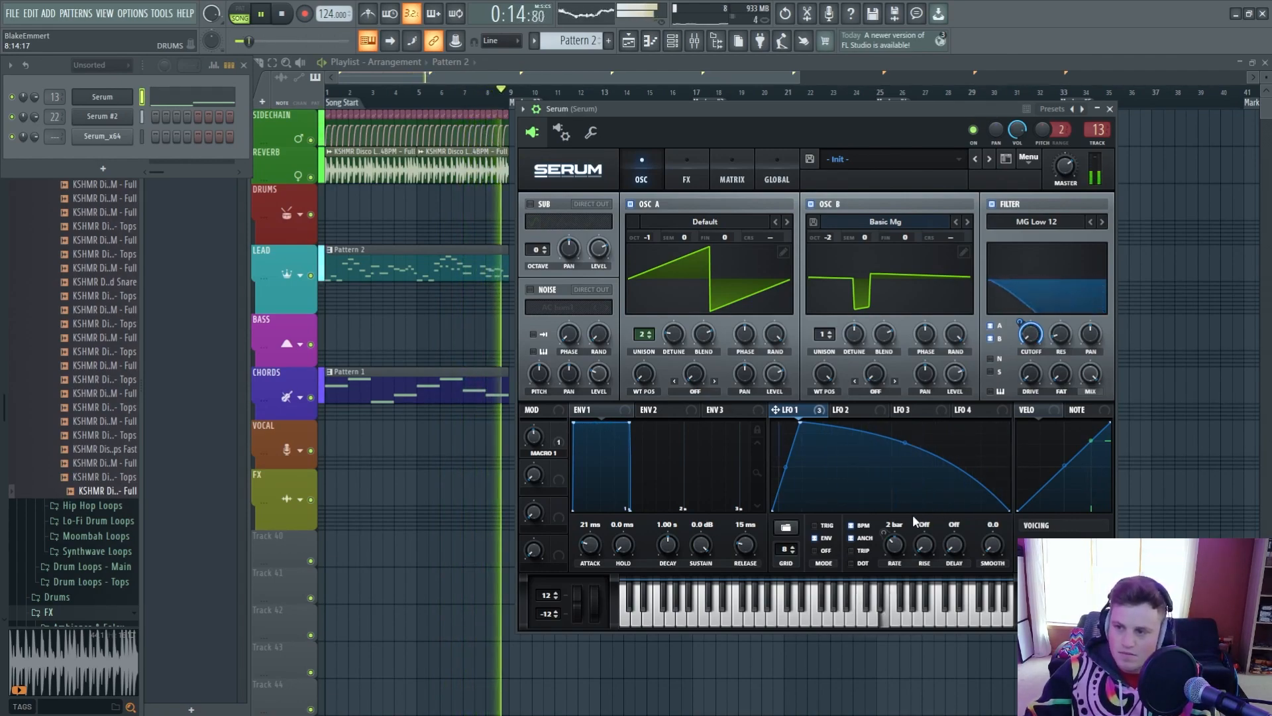
key("space")
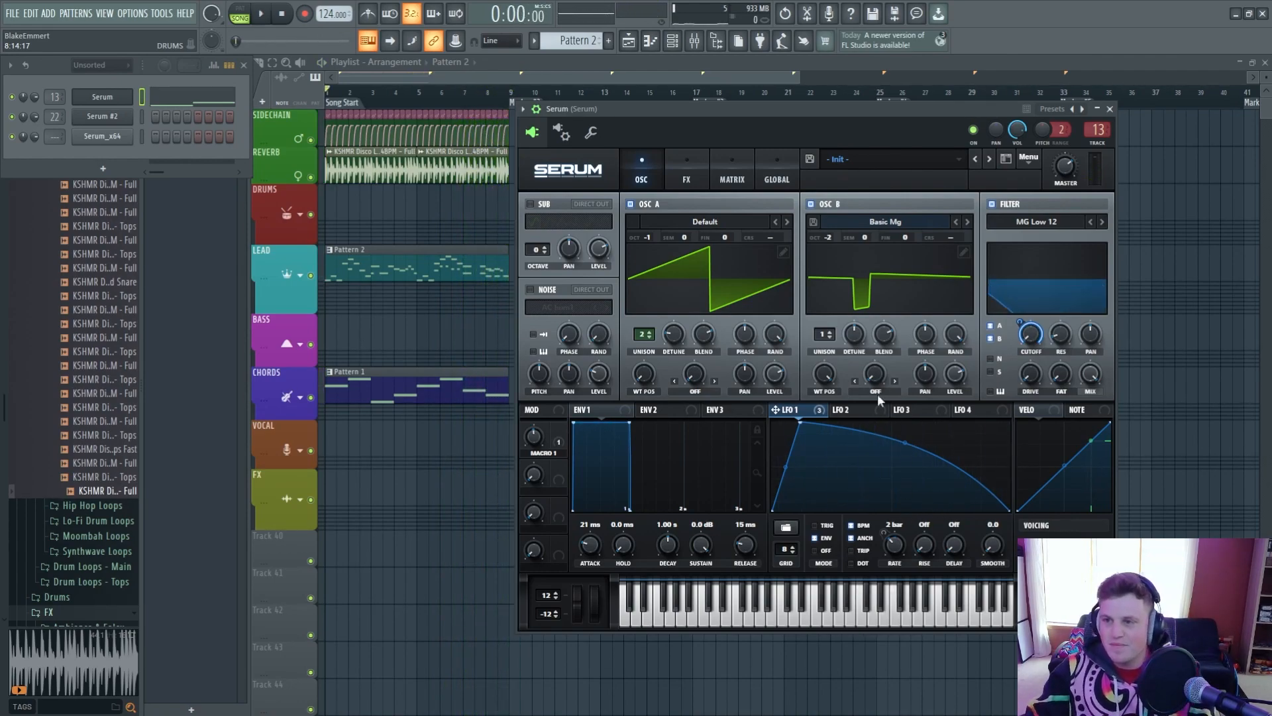
left_click_drag(665, 113, 659, 115)
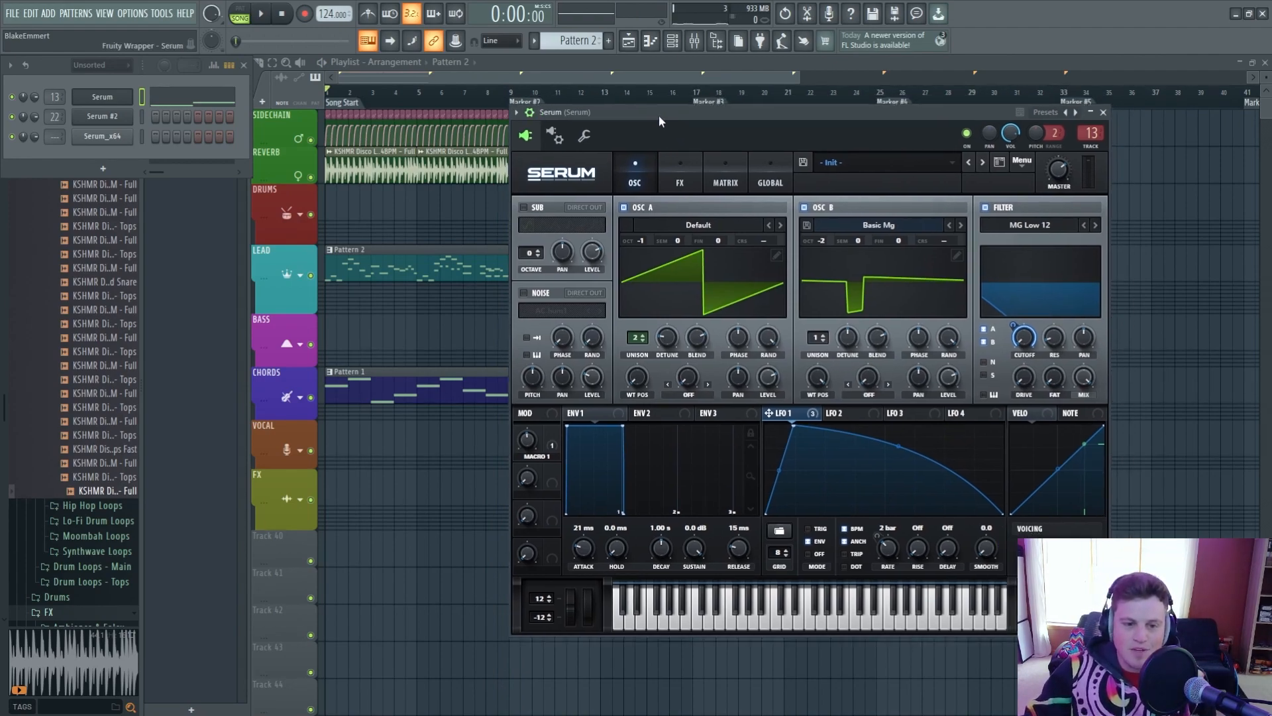